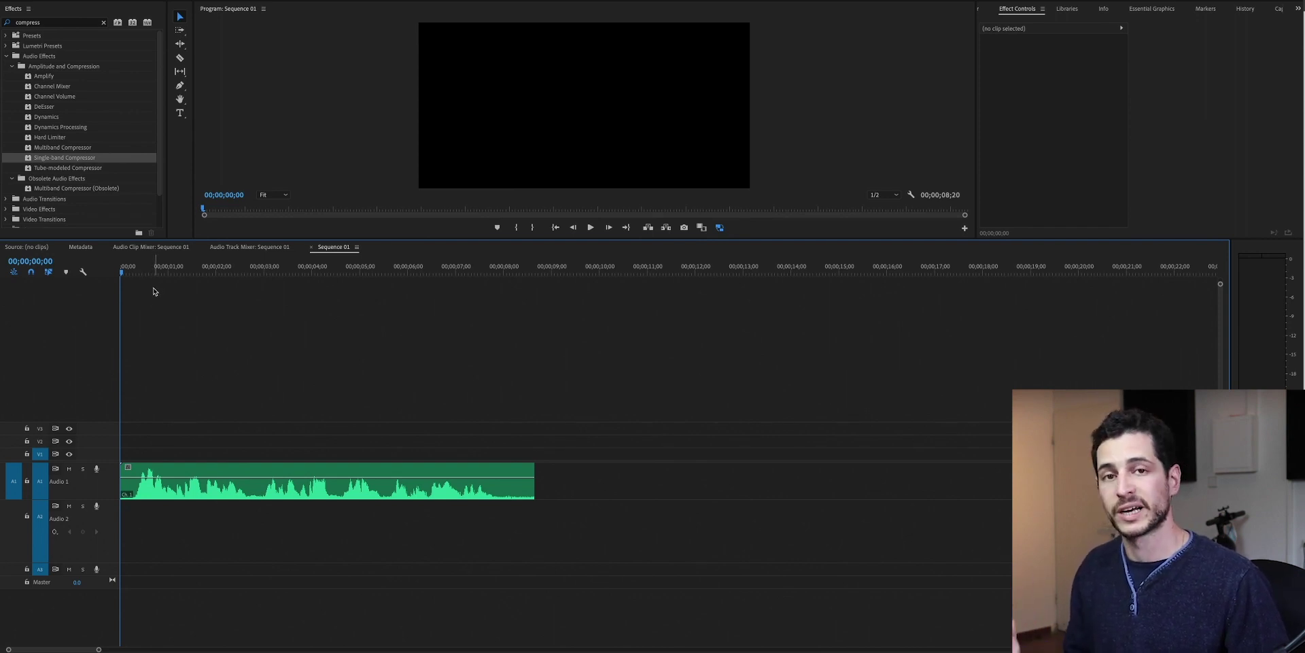
Play the voice-over clip from the start and return the playhead to the beginning of the sequence
key(equal)
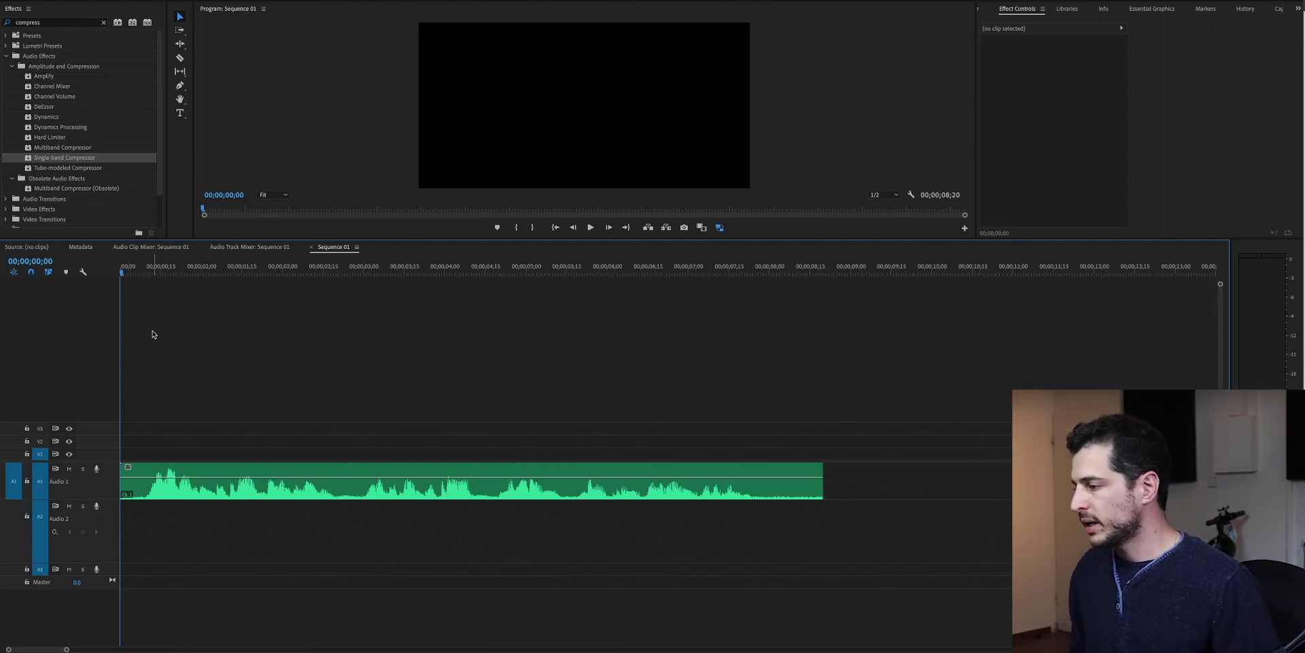
key(space)
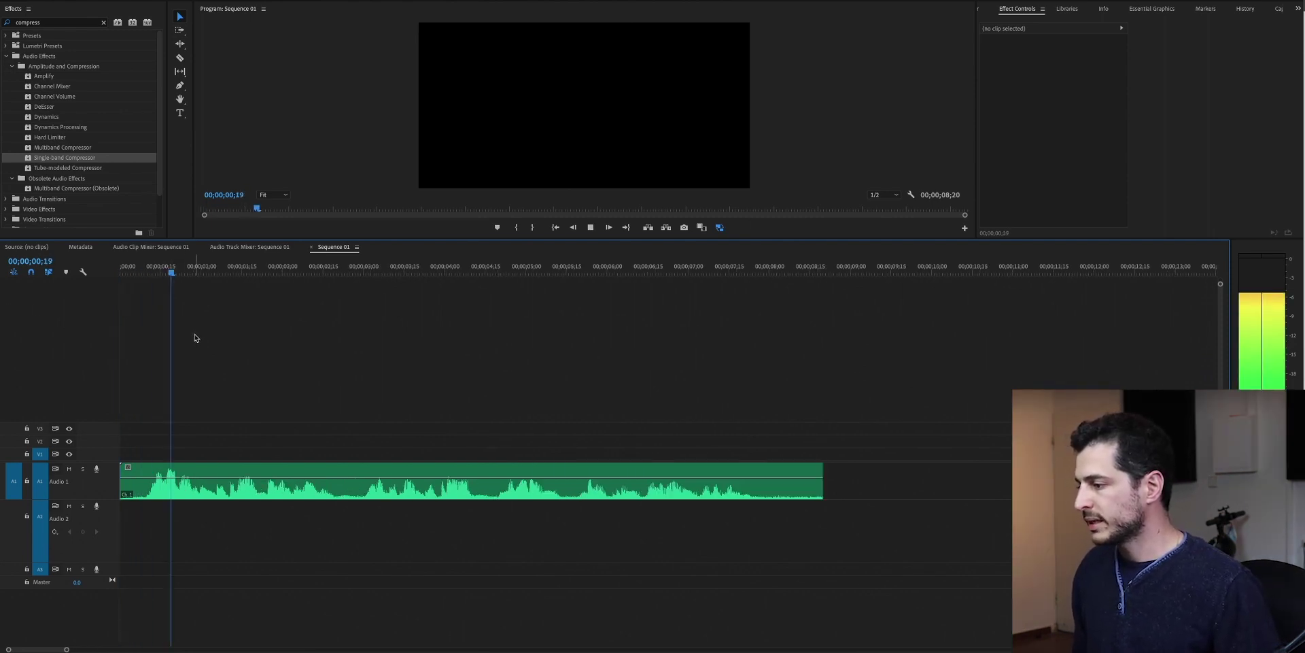
key(space)
click(760, 272)
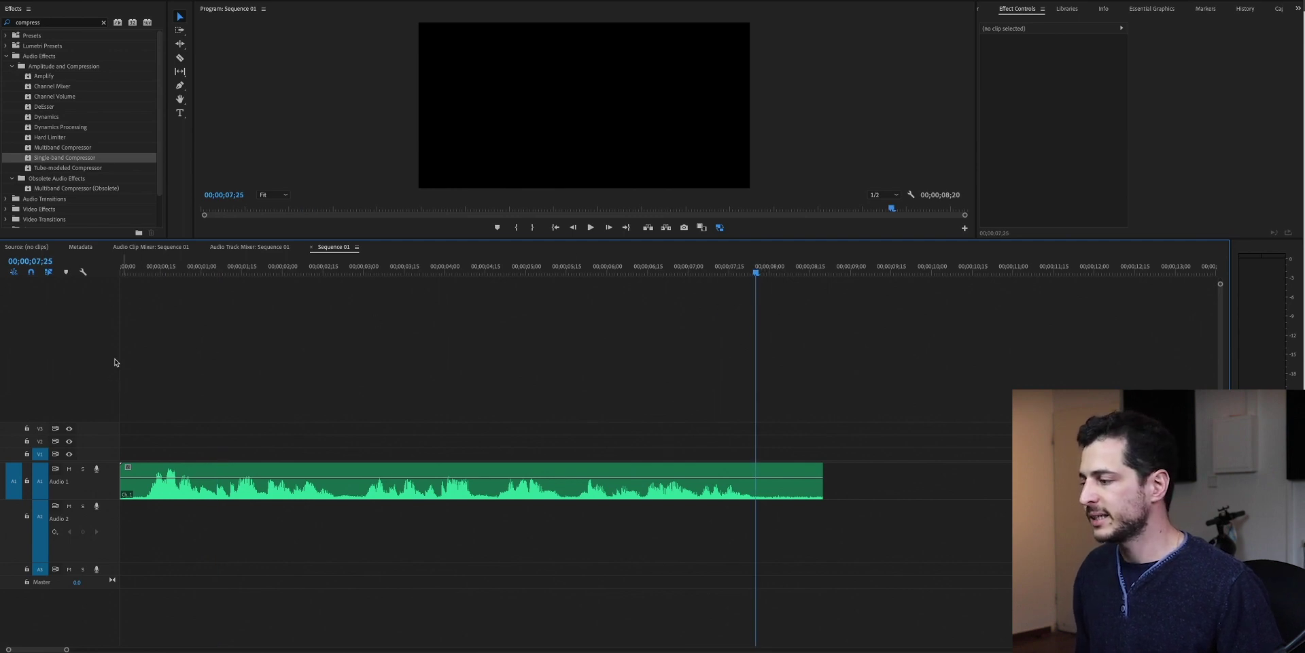
drag(182, 266, 121, 269)
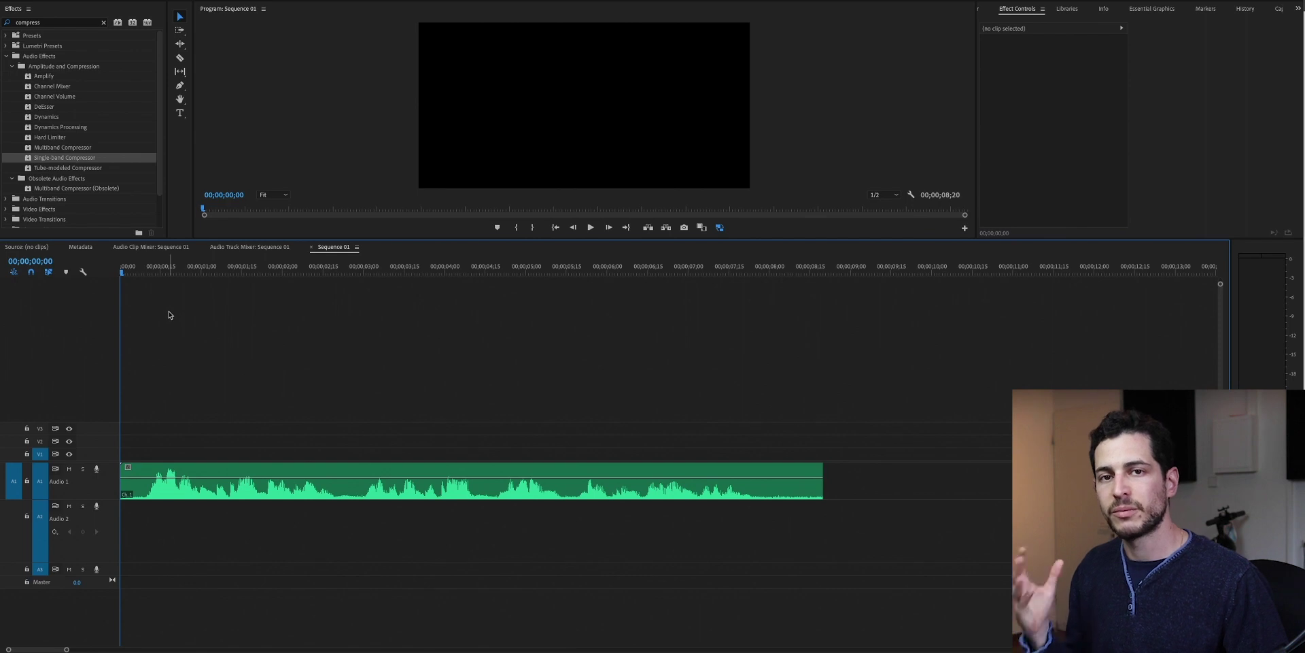
View the Audio workspace with its track mixer and Essential Sound panel, and return to the previous workspace
key(shift+7)
key(alt+shift+5)
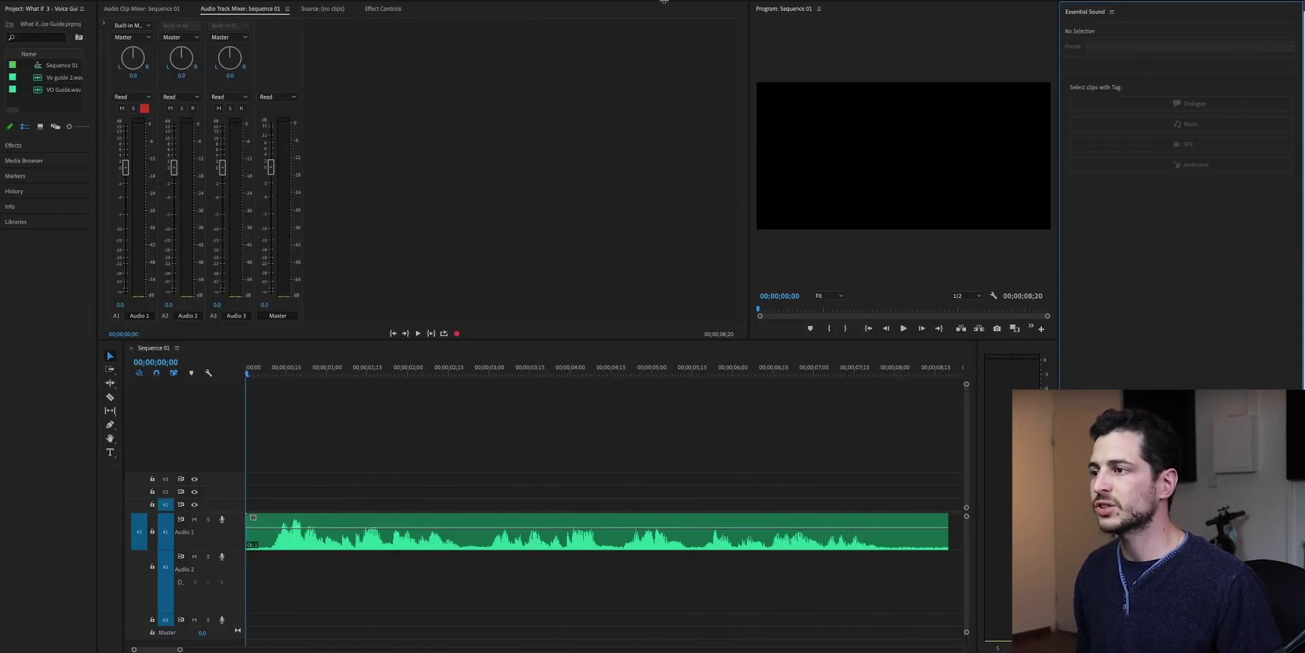
key(alt+shift+1)
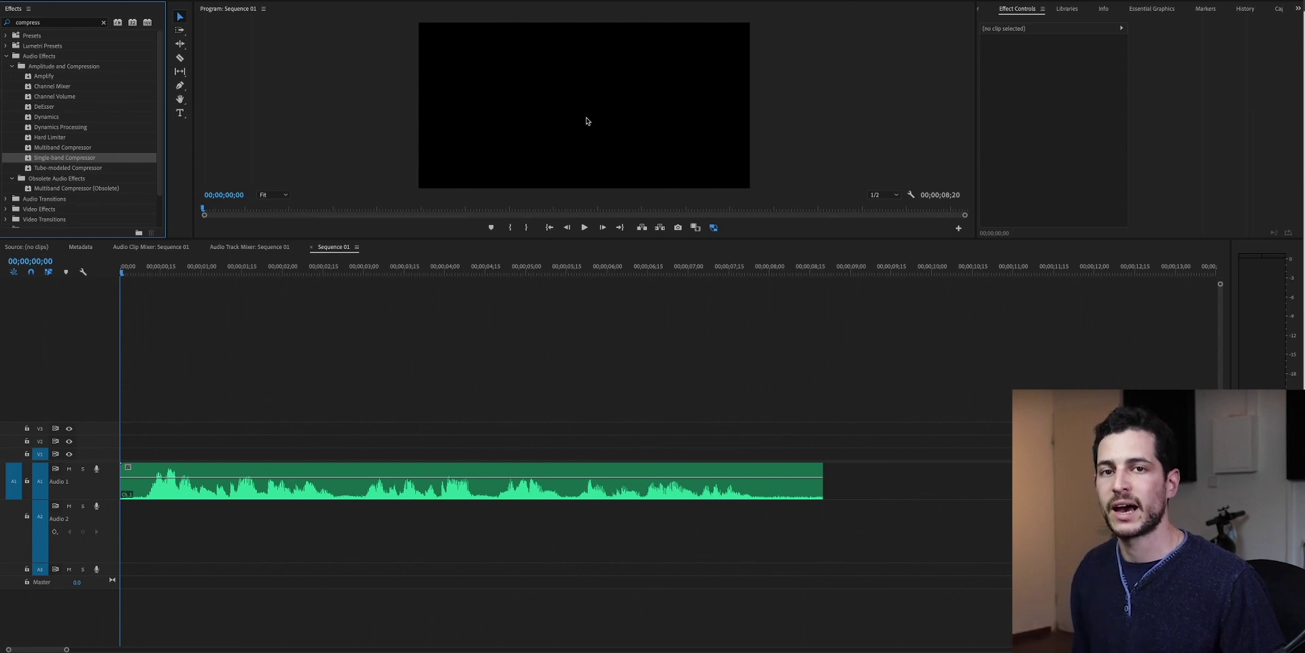
double_click(76, 23)
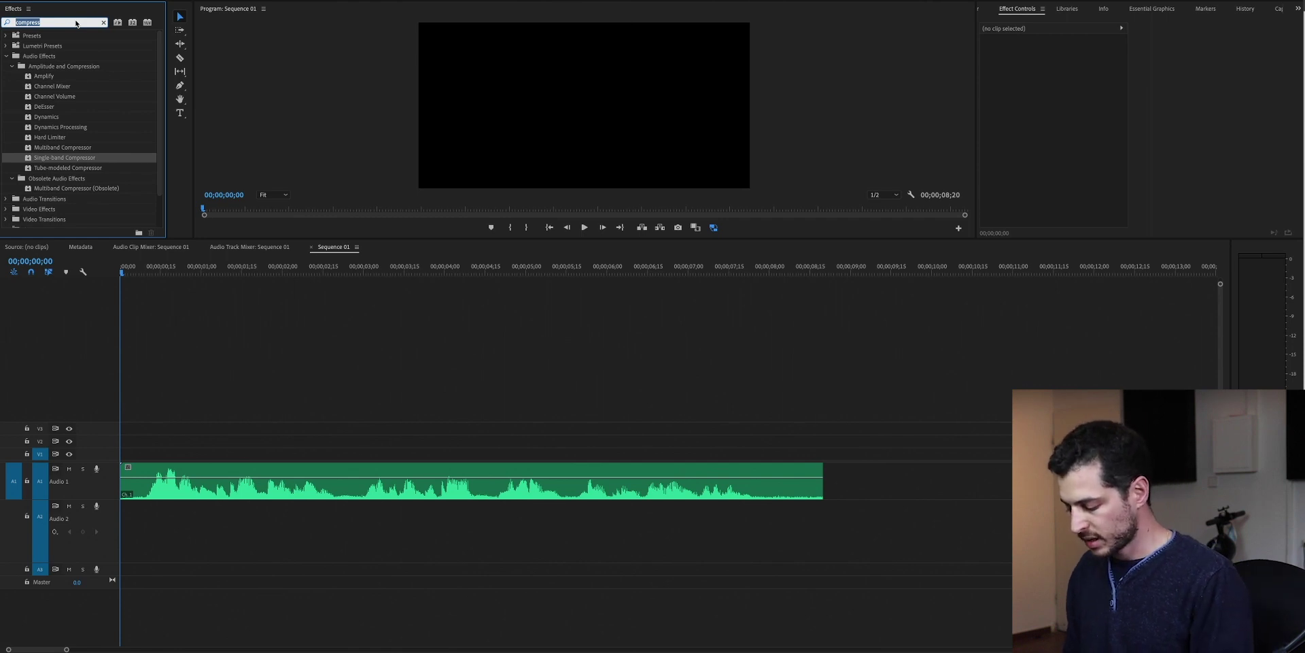
text(expand)
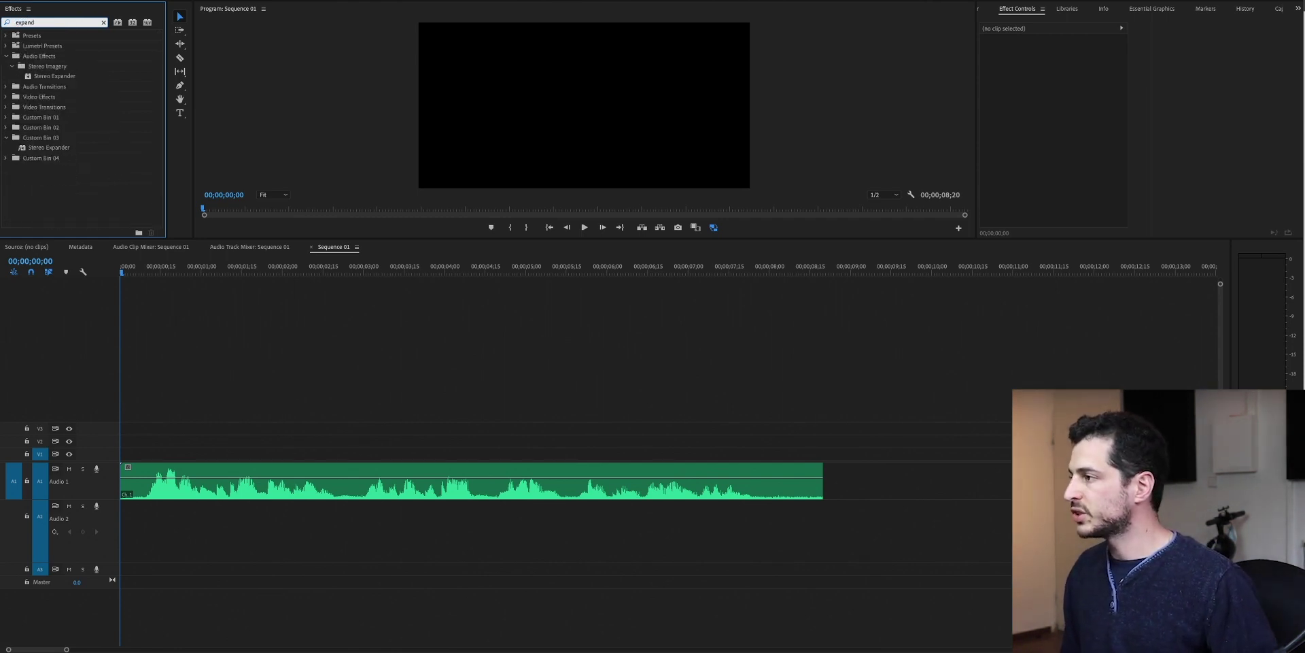
key(BackSpace)
key(BackSpace)
key(BackSpace)
key(BackSpace)
key(BackSpace)
key(BackSpace)
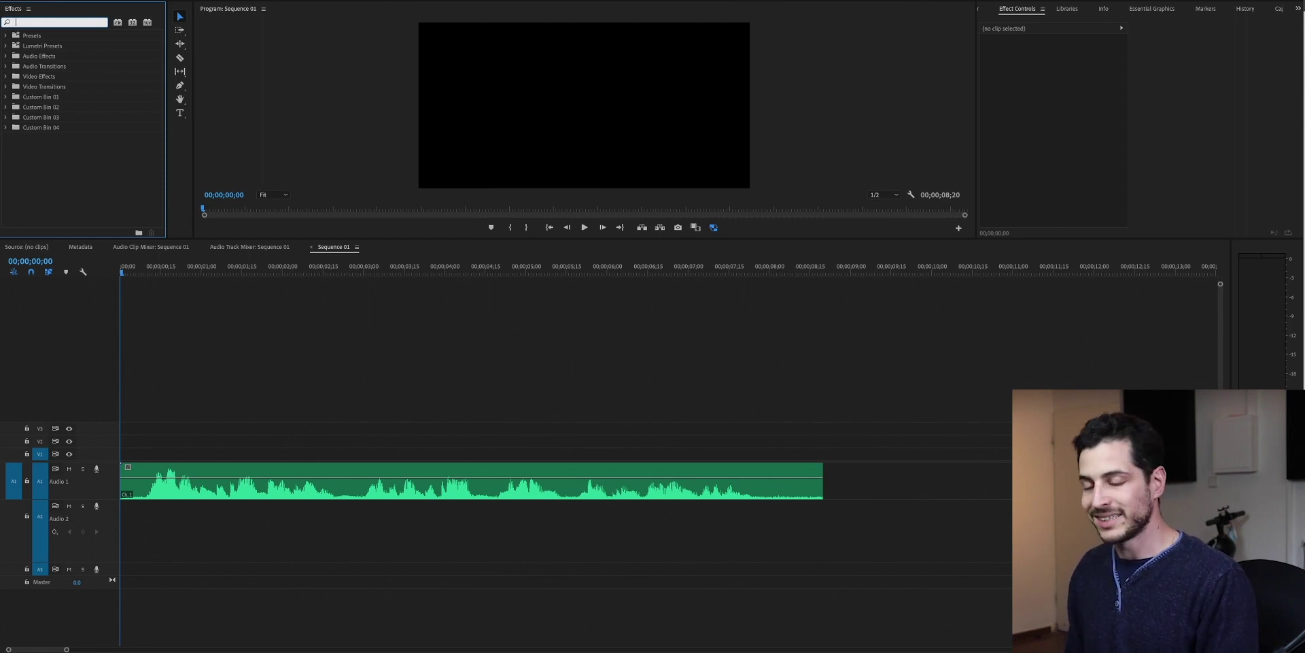
Find the Dynamics effect by searching for "dyna", apply it to the voice-over clip on Audio 1, and open its custom setup
text(dyna)
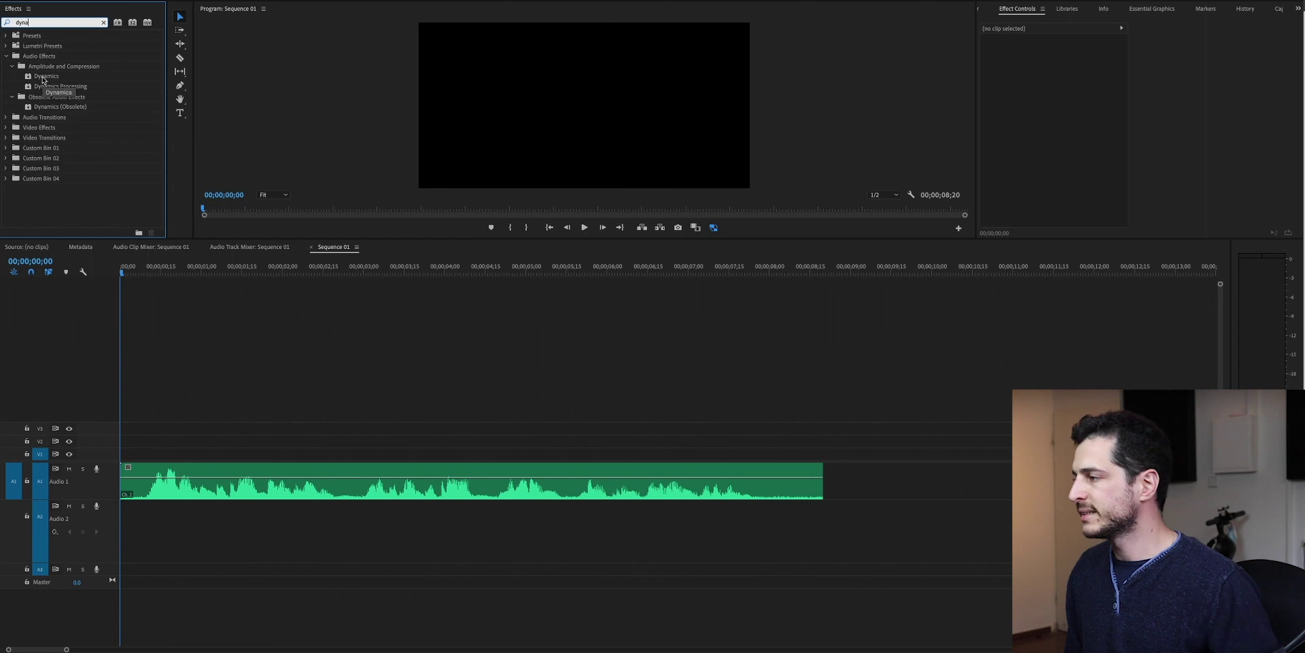
drag(46, 76, 402, 495)
click(1087, 80)
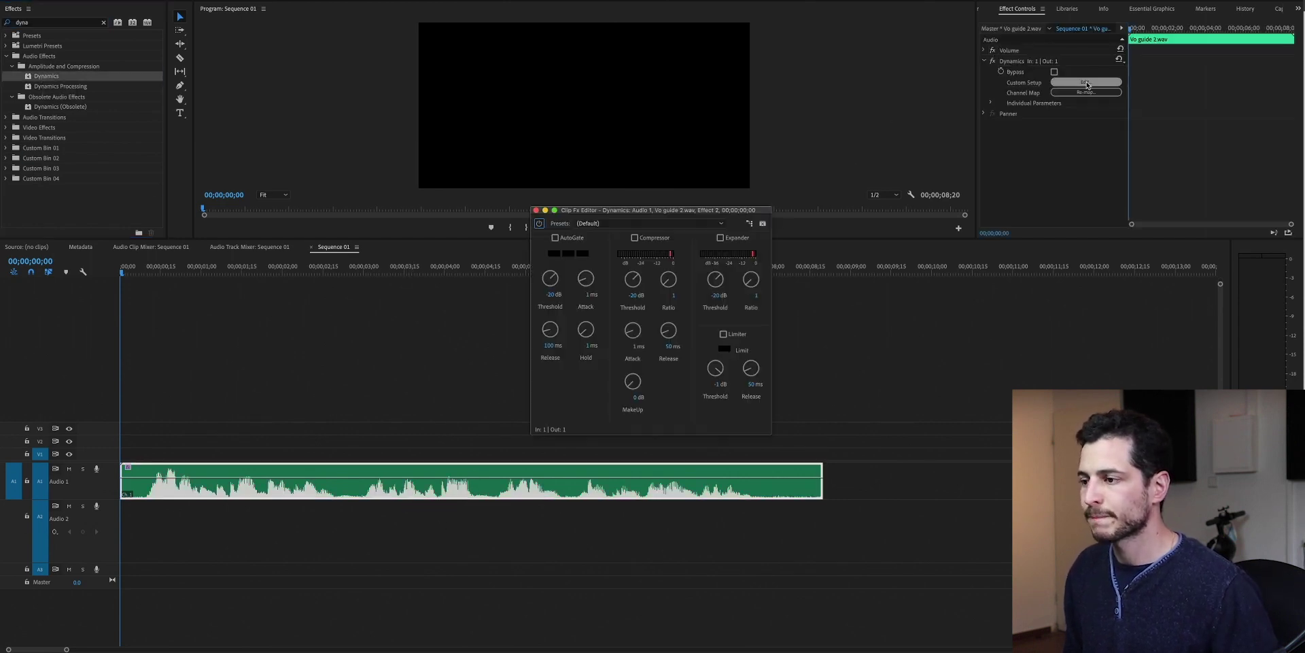
Enable the Expander in the Dynamics effect with a ratio of 1.6 and play the clip from the start
click(720, 238)
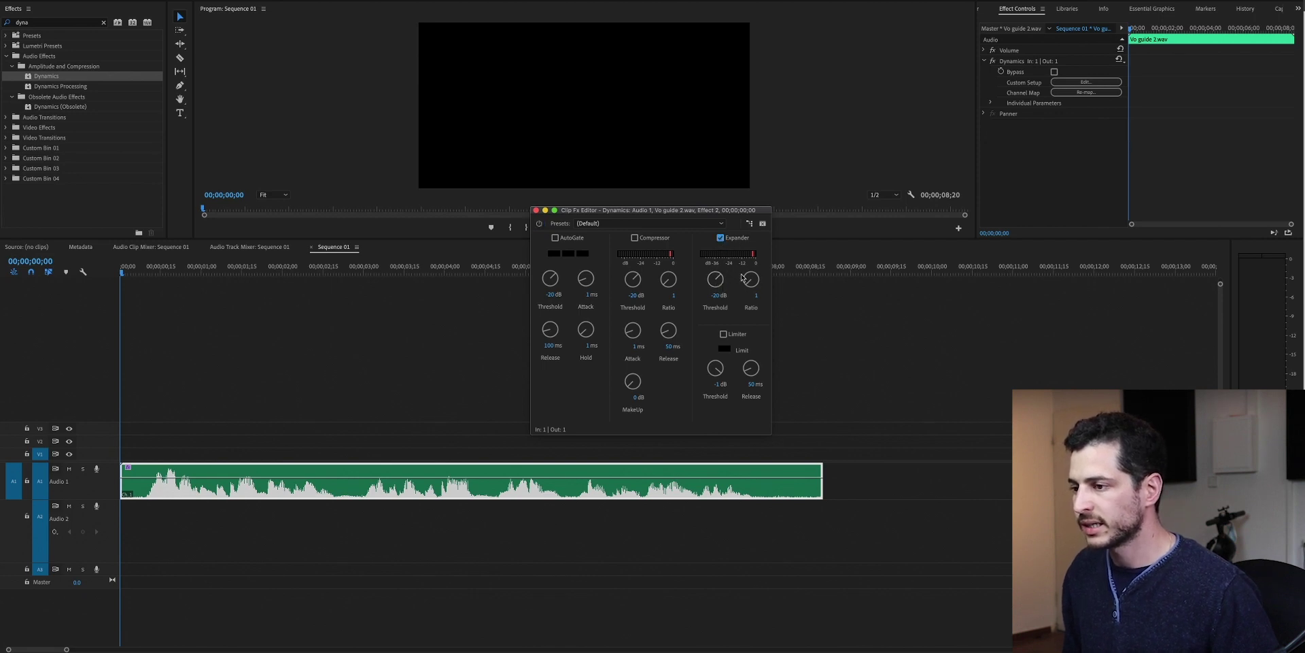
drag(752, 284, 751, 272)
key(space)
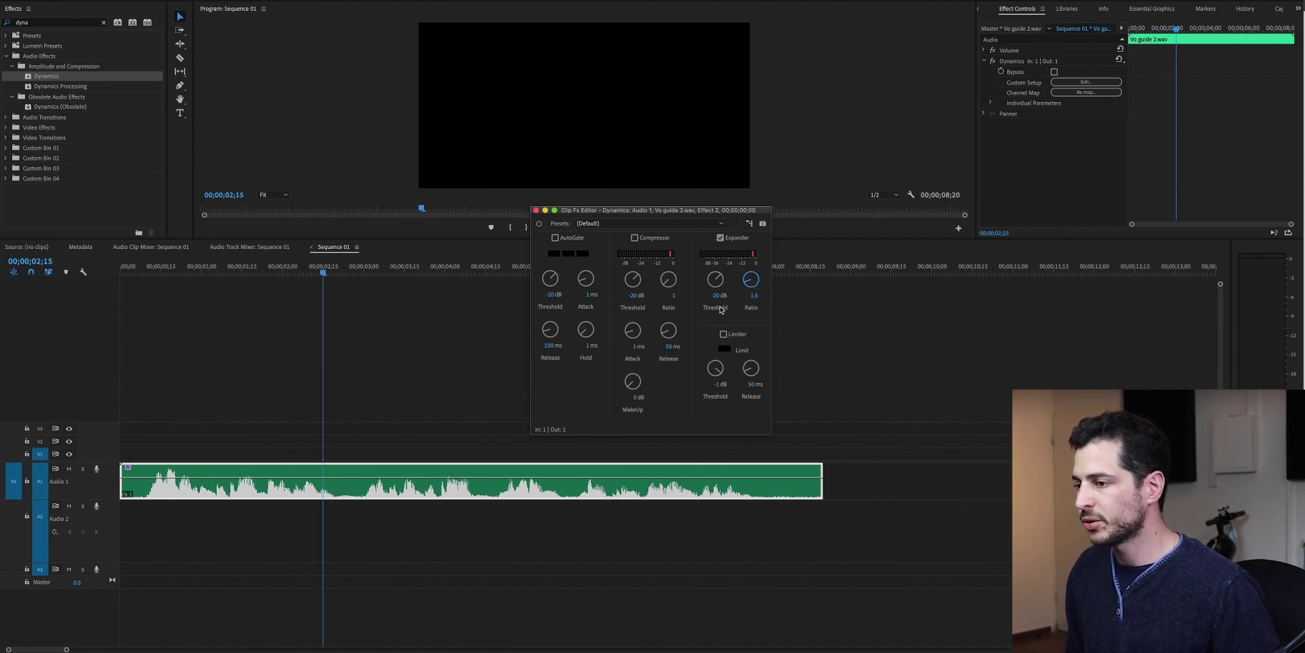
key(Home)
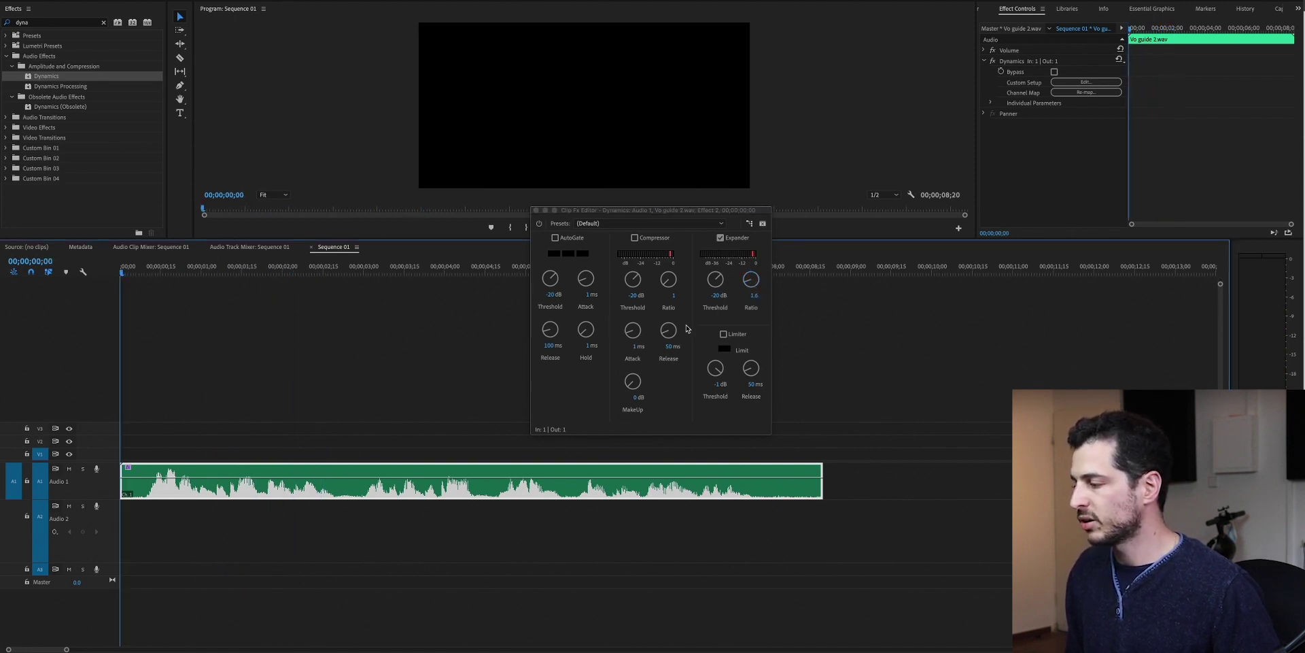
key(space)
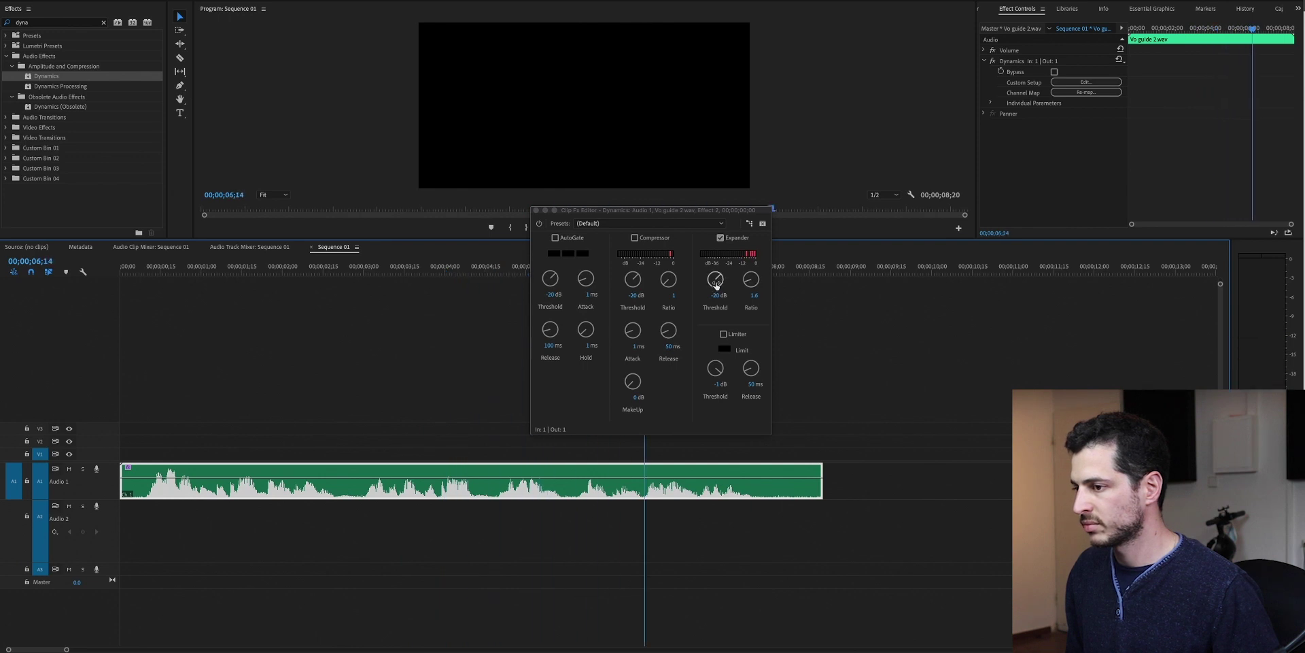
key(space)
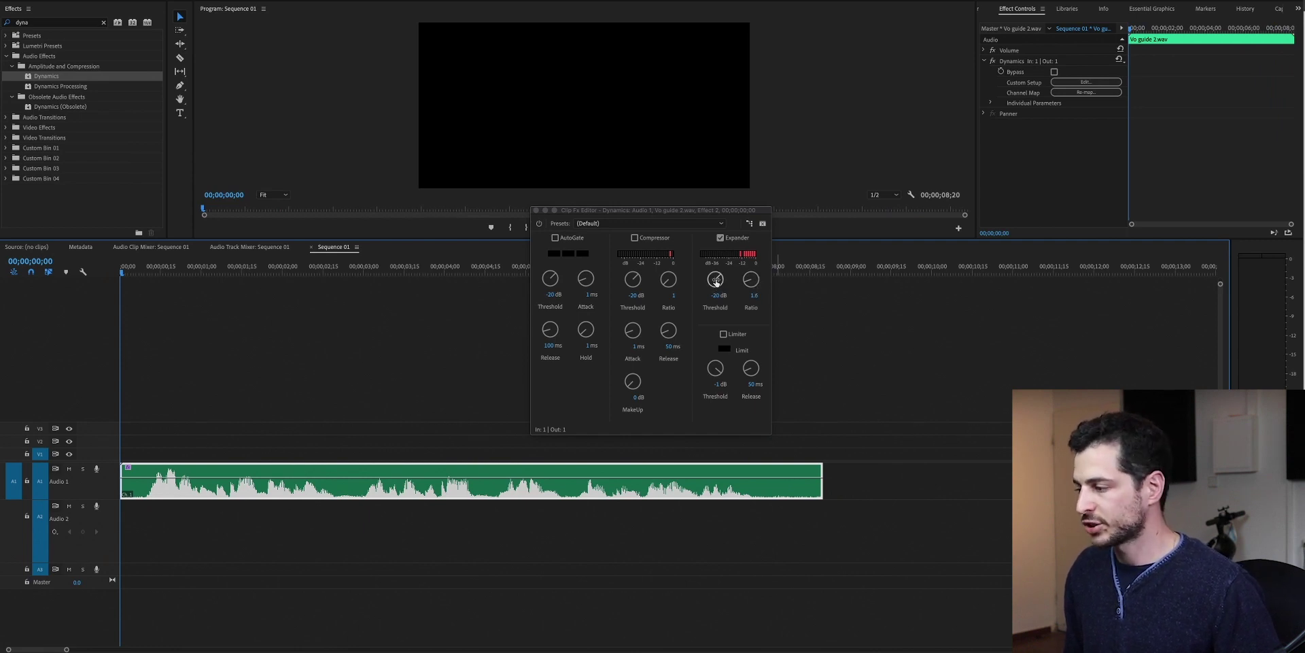
Set the Expander threshold to -21.6 dB, listen to the clip from the start, and close the Dynamics editor
drag(715, 280, 717, 285)
key(space)
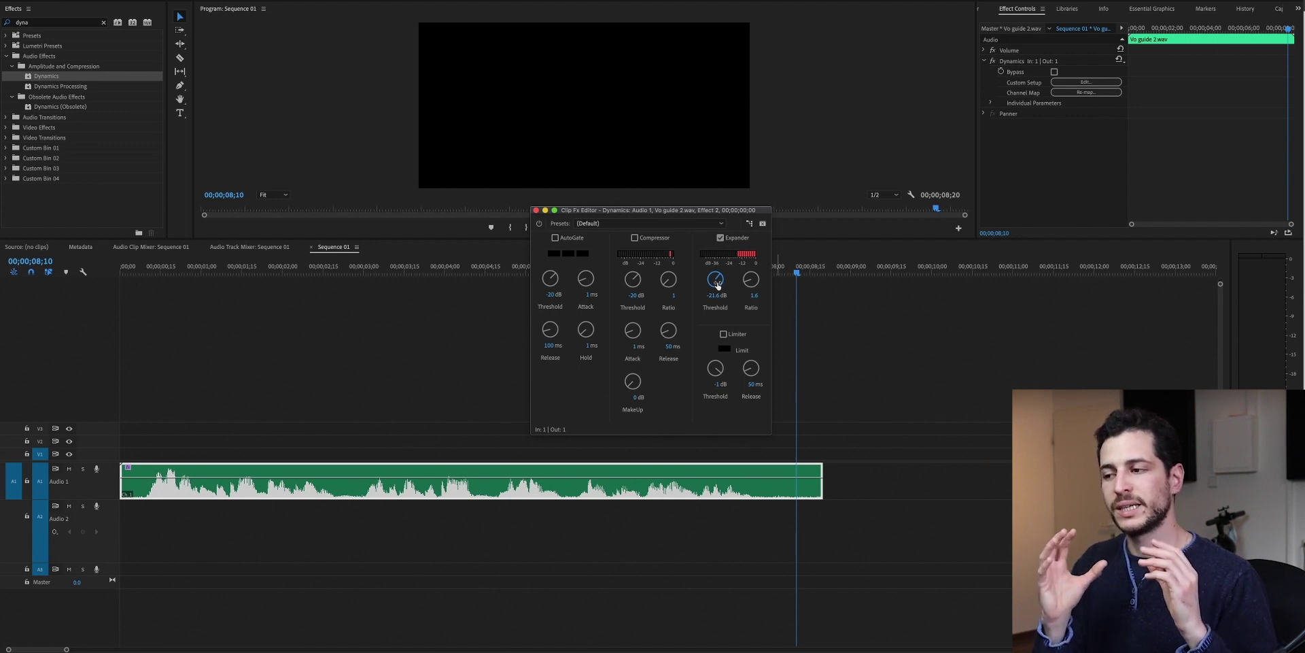
click(116, 267)
key(space)
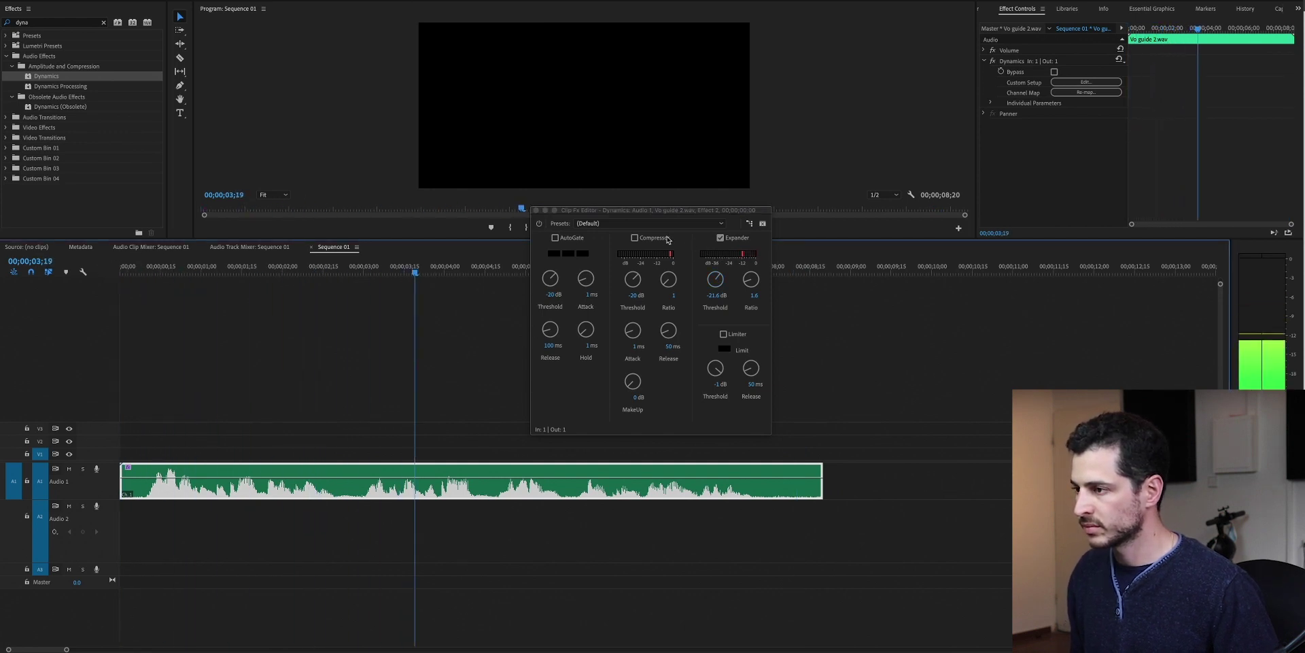
click(536, 211)
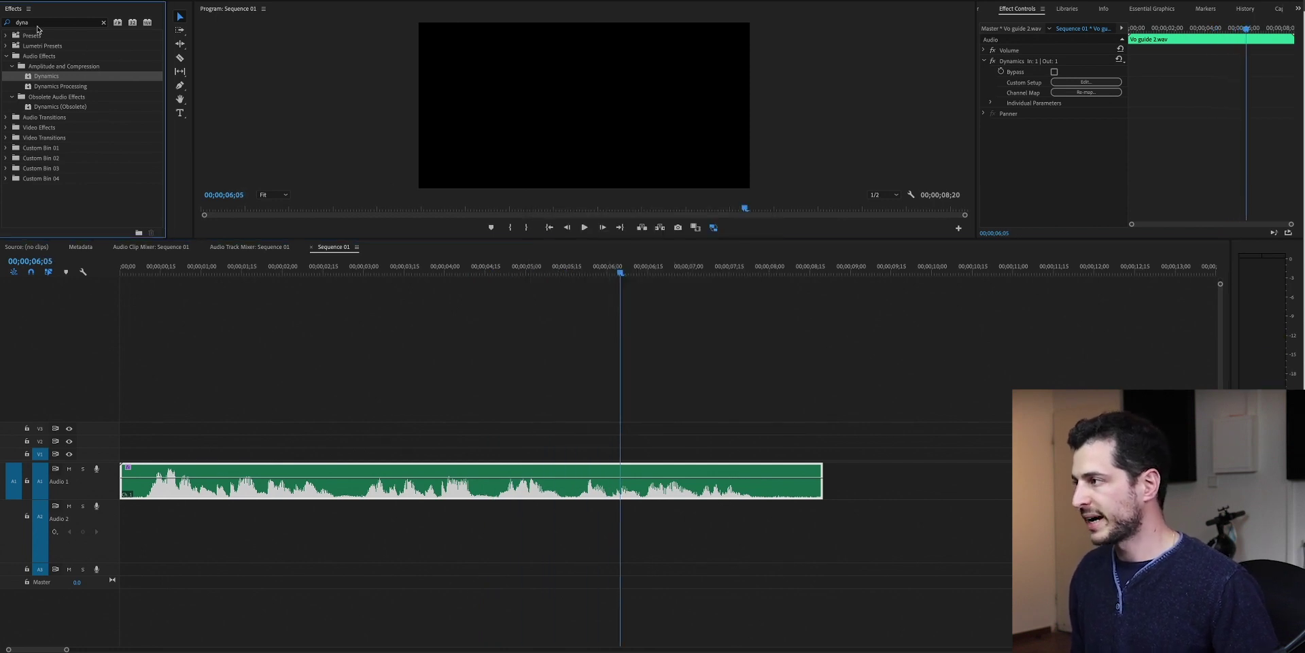
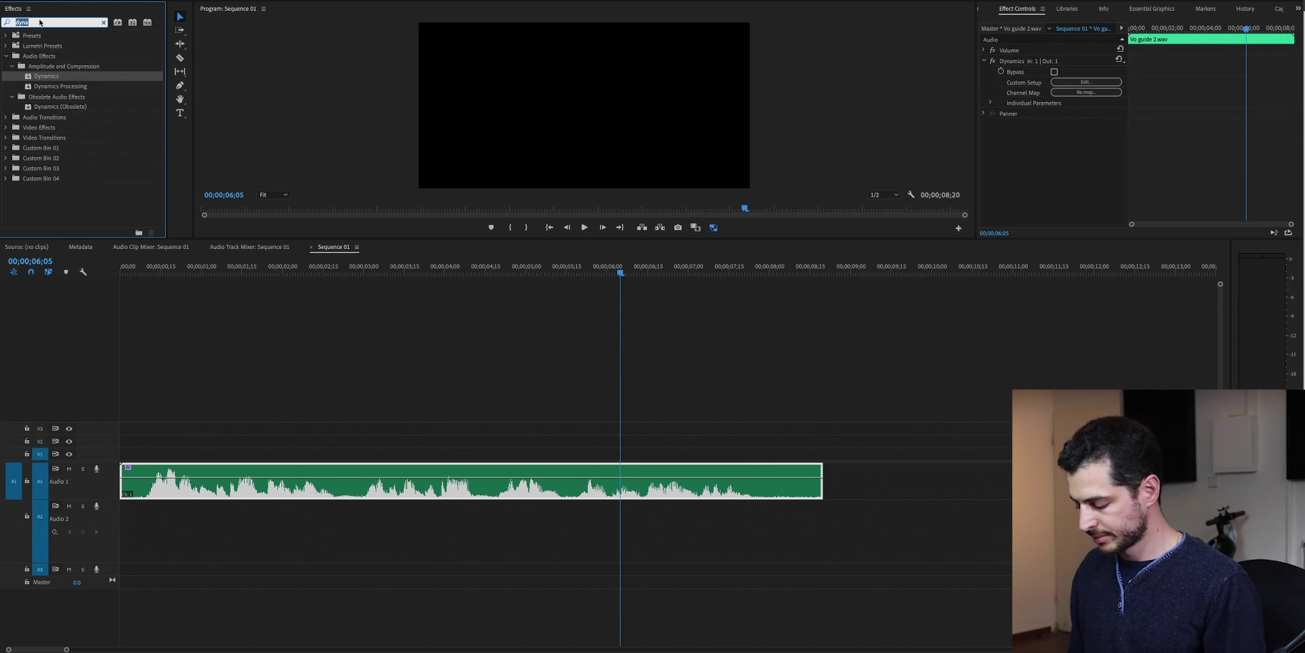
Search the effects for "equal", apply the Parametric Equalizer to the voice-over clip, and open its custom setup
text(equal)
drag(55, 109, 441, 486)
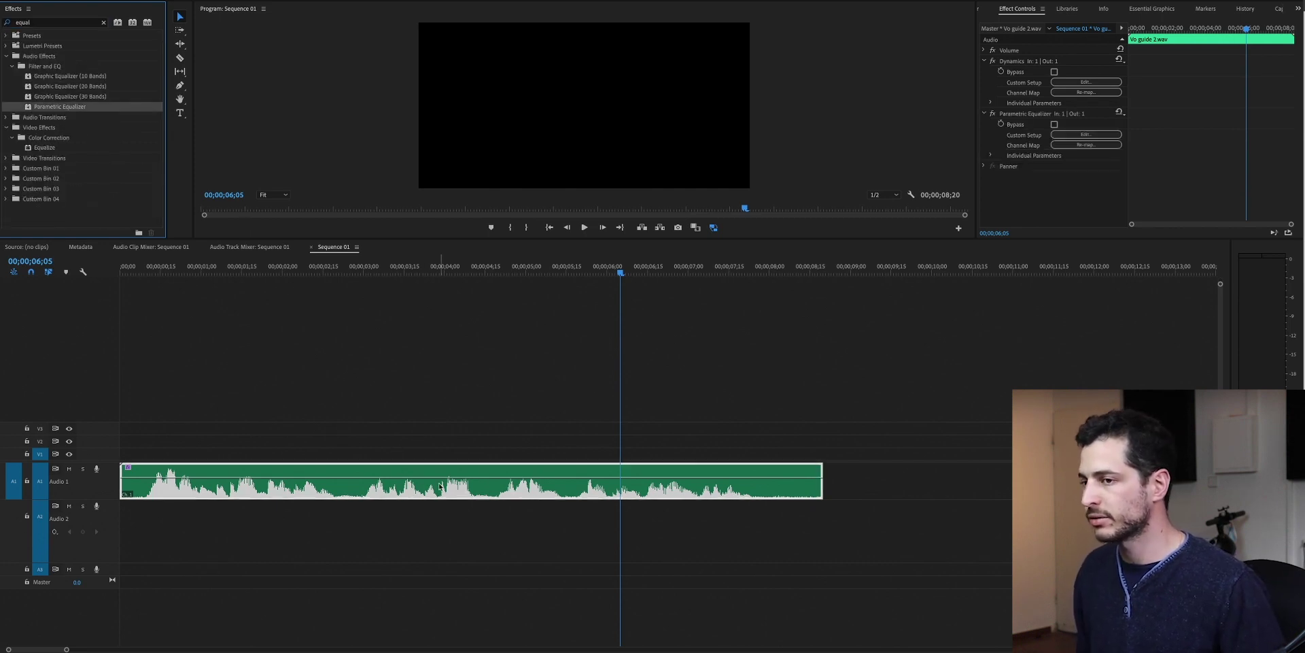
click(1119, 136)
While playing the clip, boost equalizer band 5 by 6.2 dB at 12109 Hz with a Q of 0.9, and replay it from the start
key(Home)
key(space)
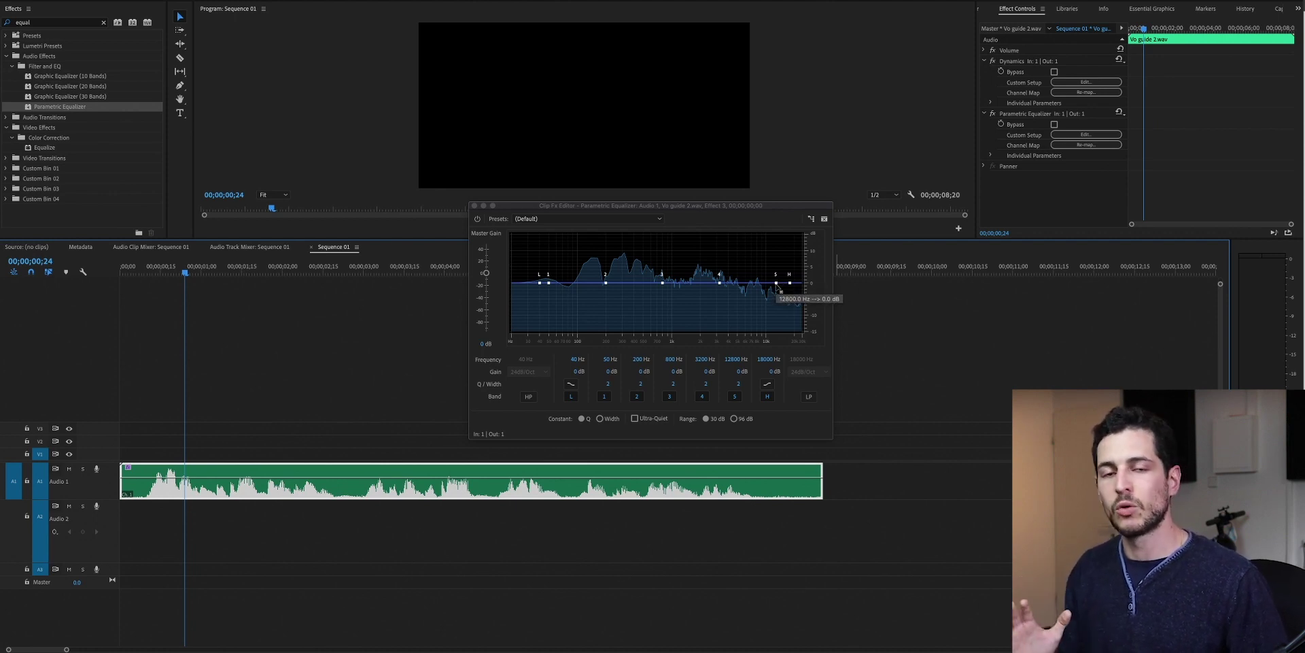
drag(776, 282, 778, 264)
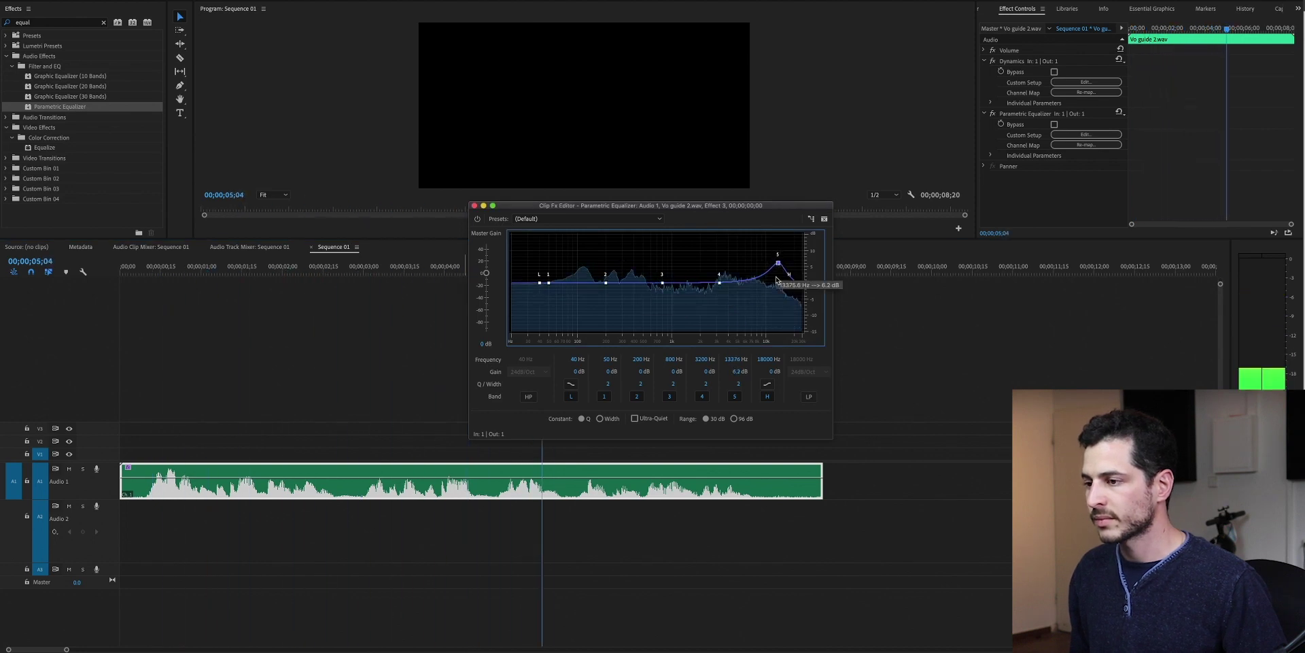
drag(769, 272, 764, 278)
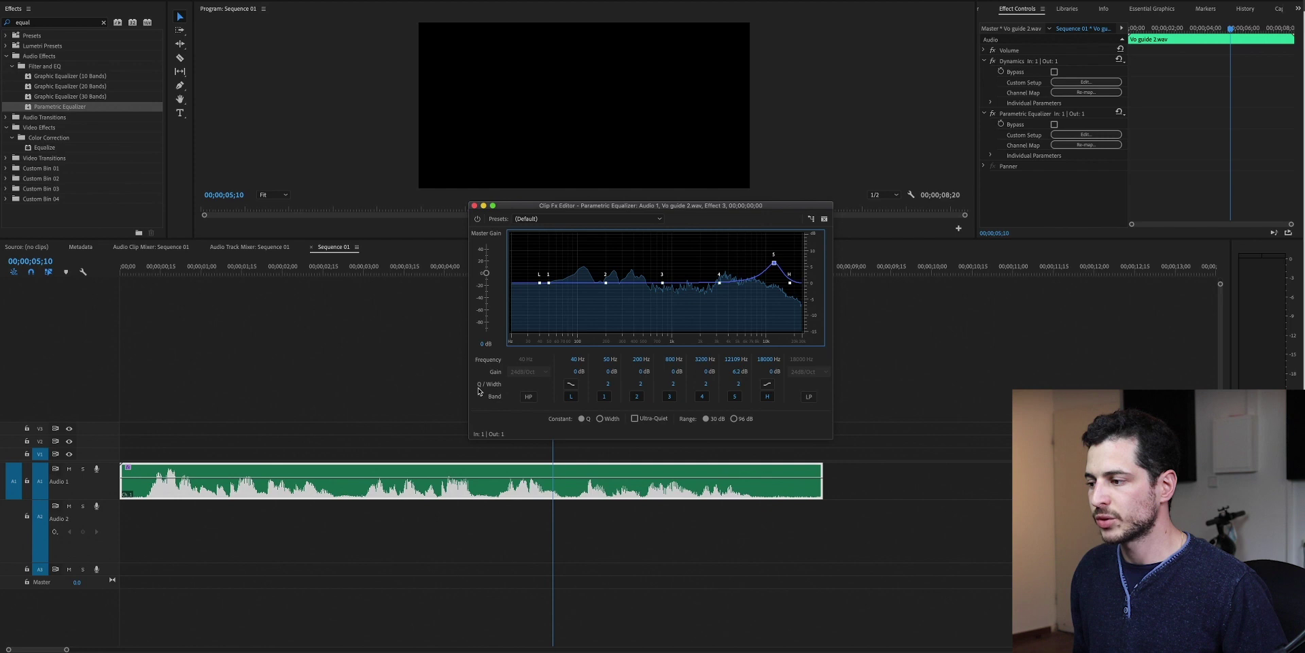
drag(739, 383, 741, 388)
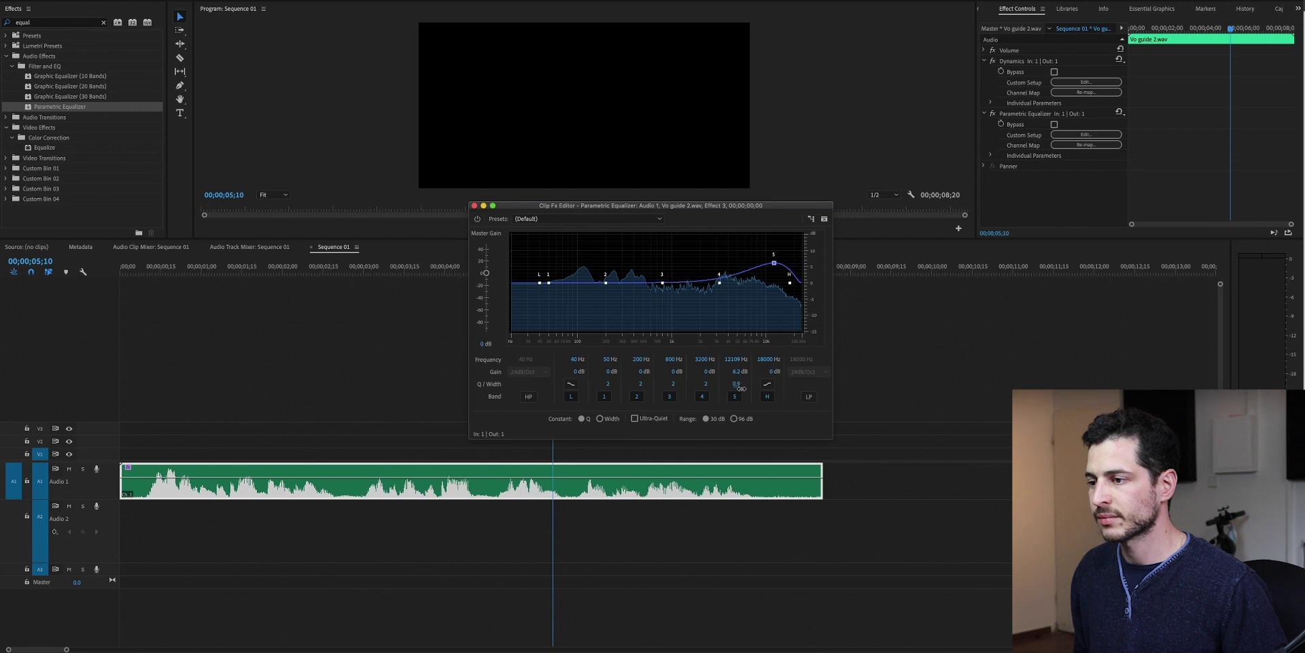
drag(266, 269, 119, 269)
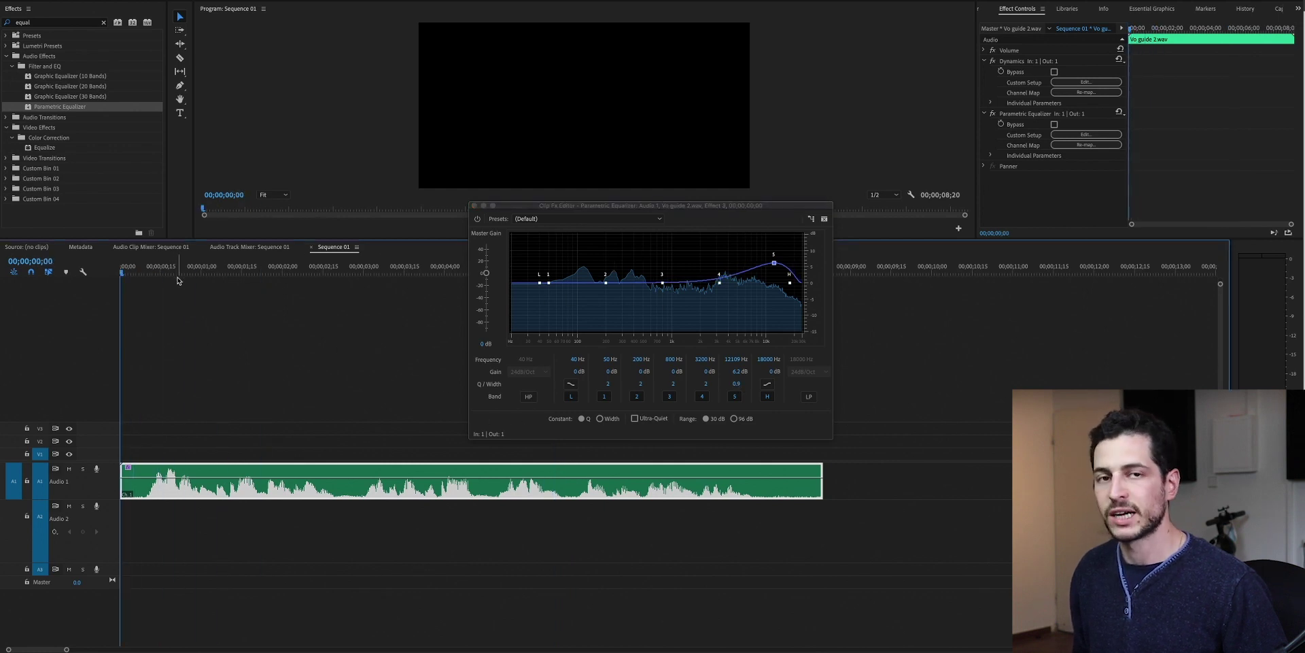
key(space)
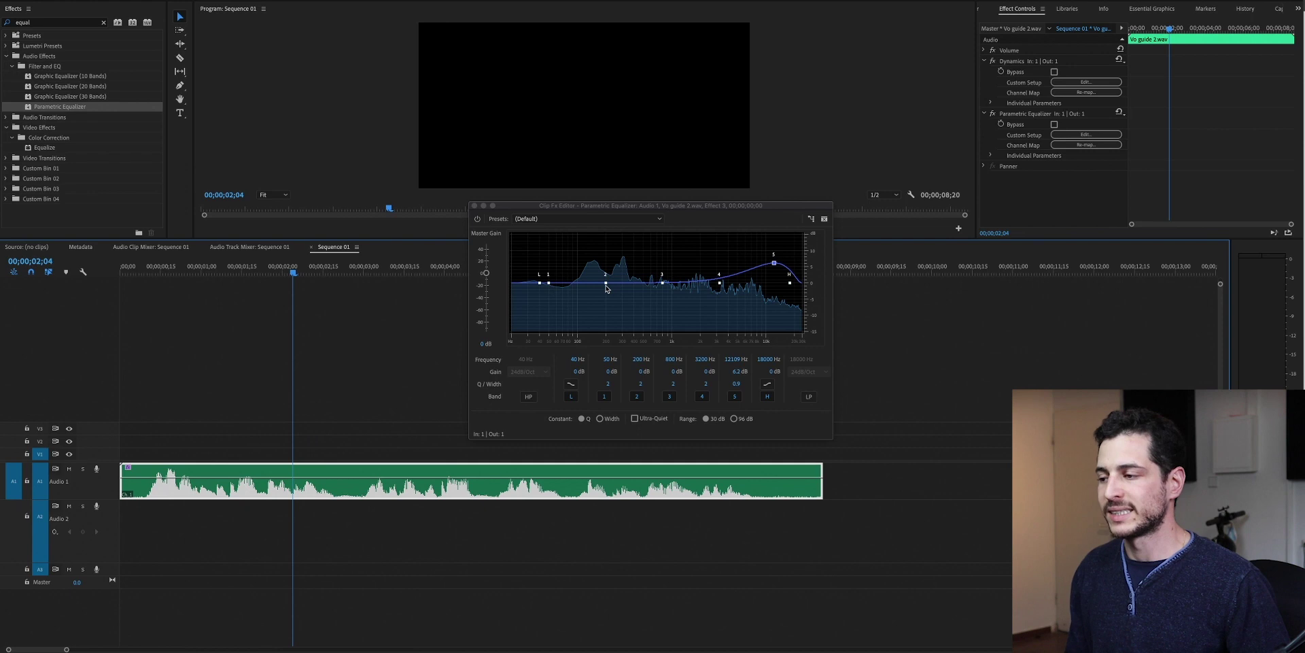
While playing the clip, boost equalizer band 2 by 7.7 dB at 176 Hz and widen it to a Q of 0.8
drag(143, 272, 130, 273)
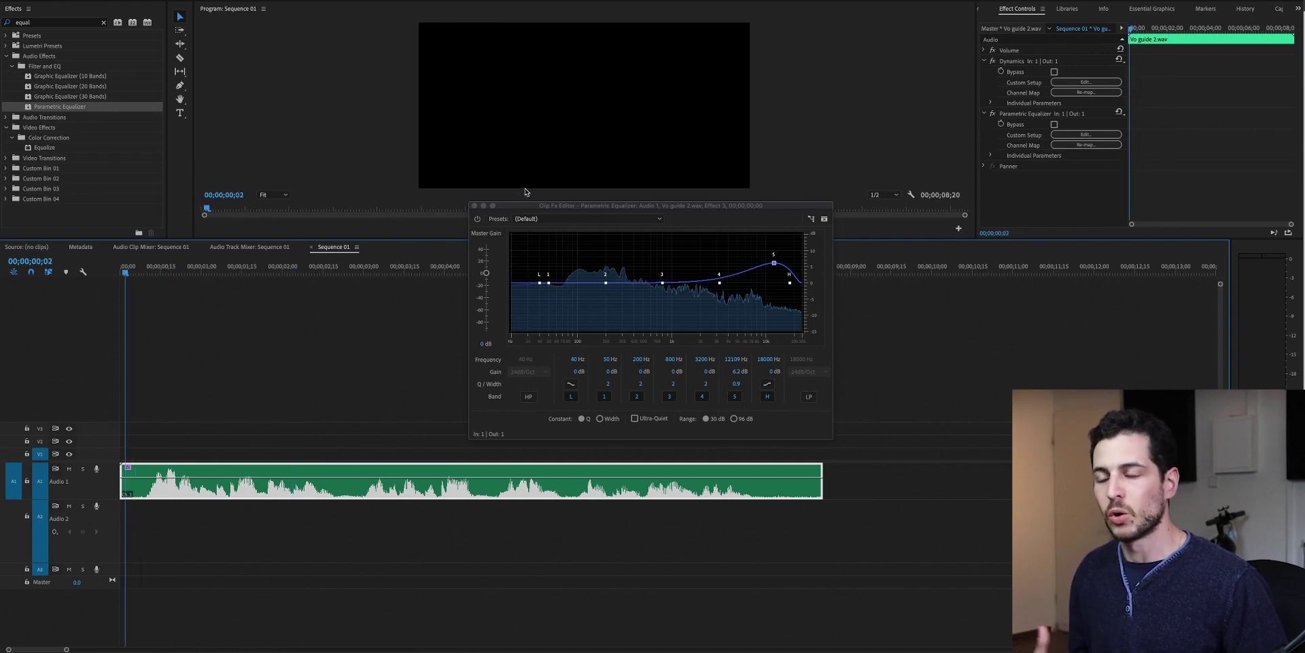
click(606, 283)
key(space)
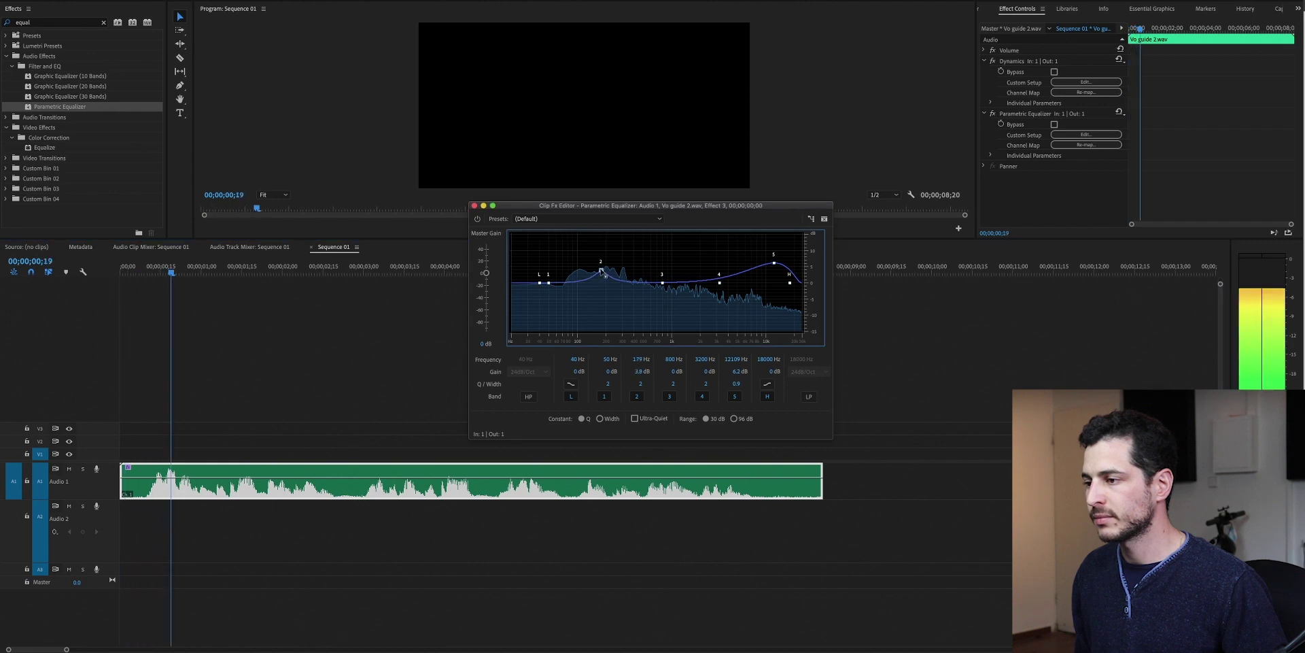
drag(606, 283, 601, 258)
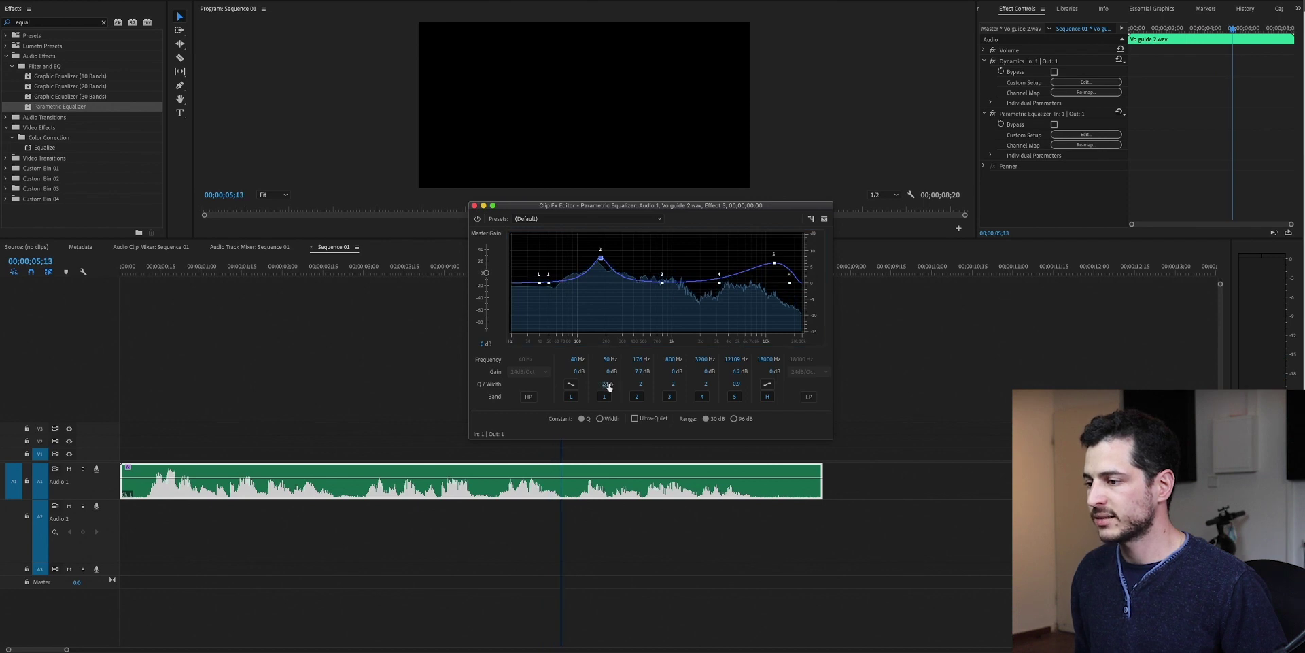
drag(641, 384, 642, 394)
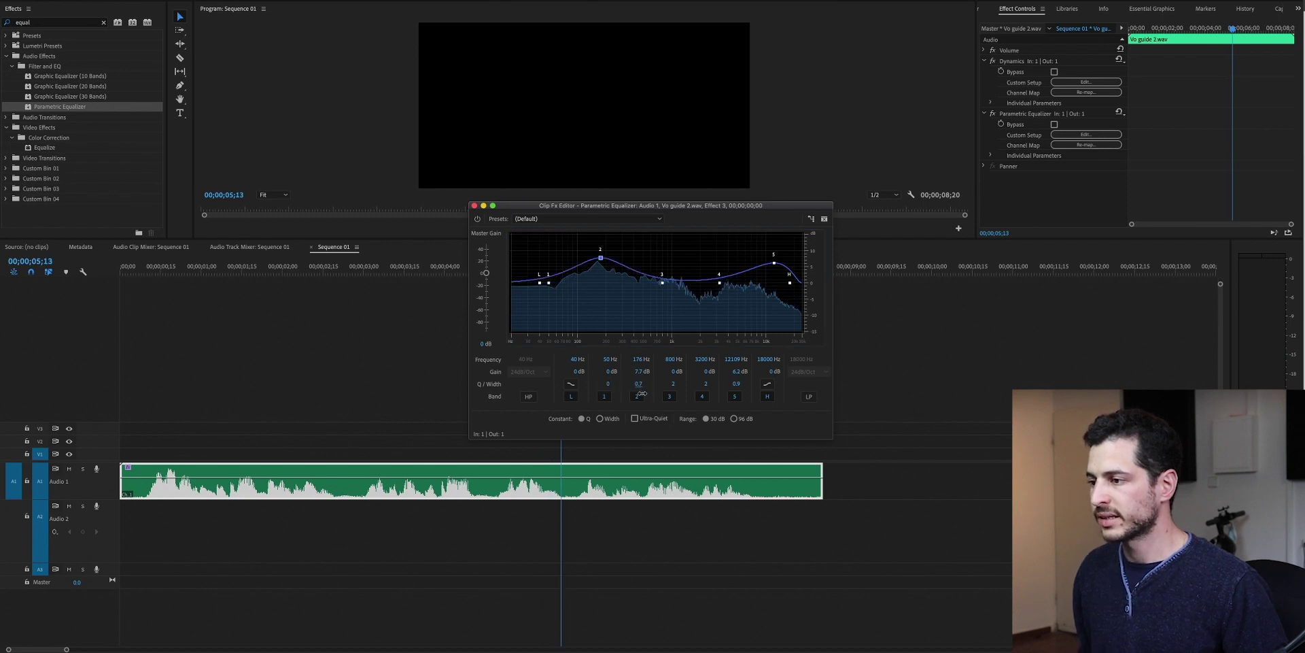
Play the clip from the start, shift equalizer band 5 to 13210 Hz, and return the playhead to the beginning
click(178, 348)
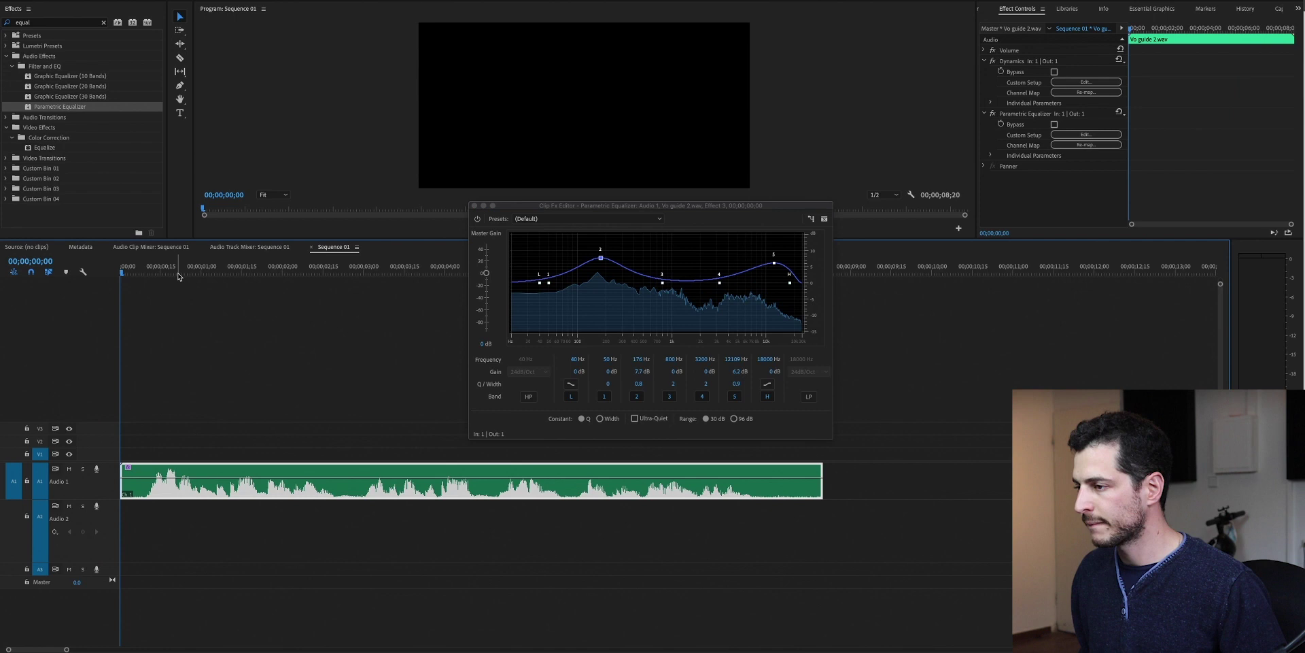
key(Home)
key(space)
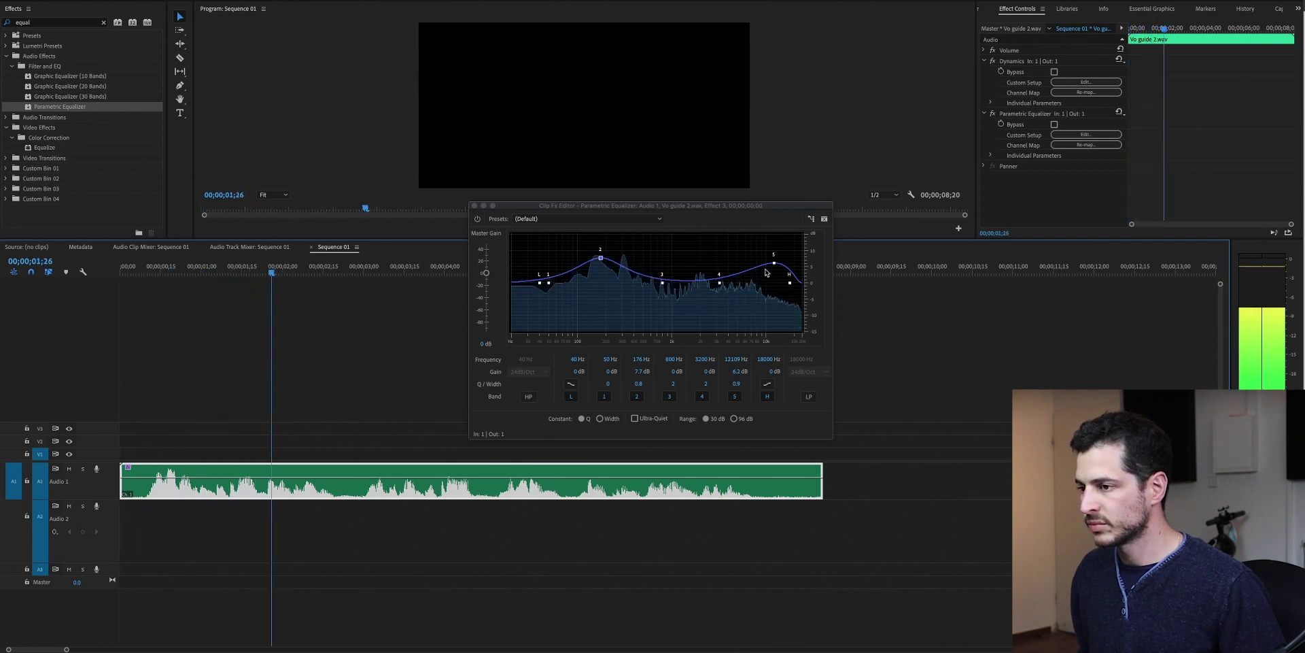
drag(774, 262, 779, 265)
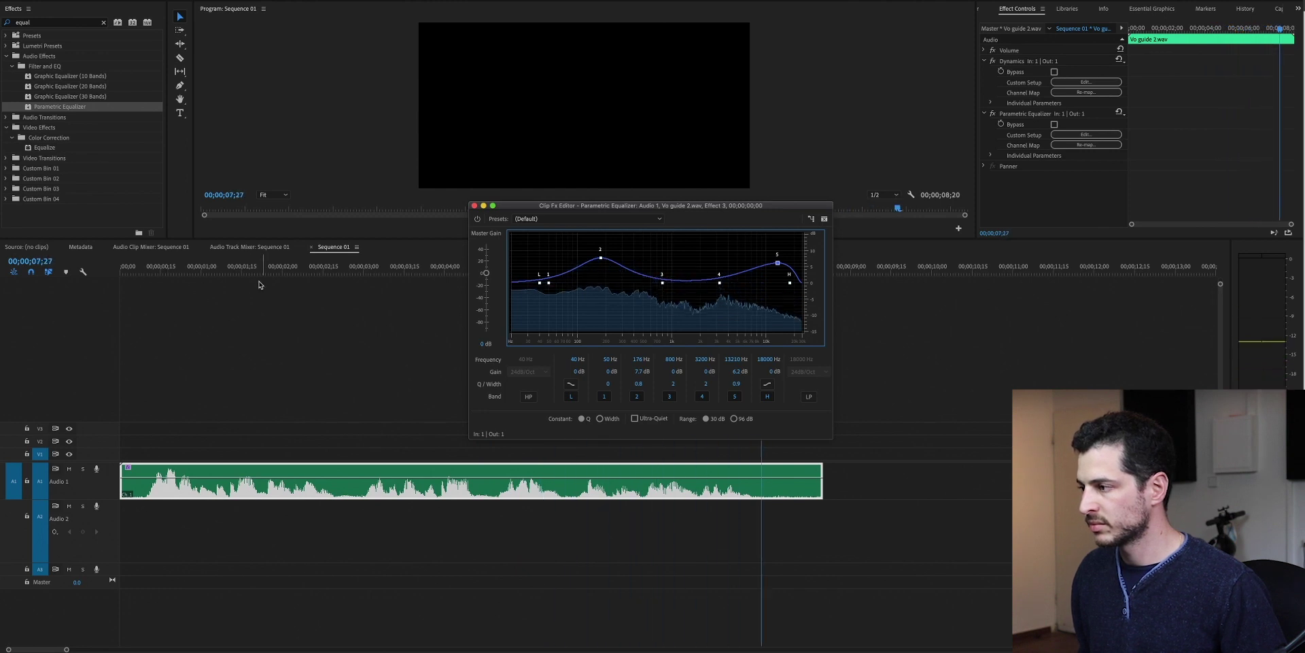
click(181, 267)
key(Home)
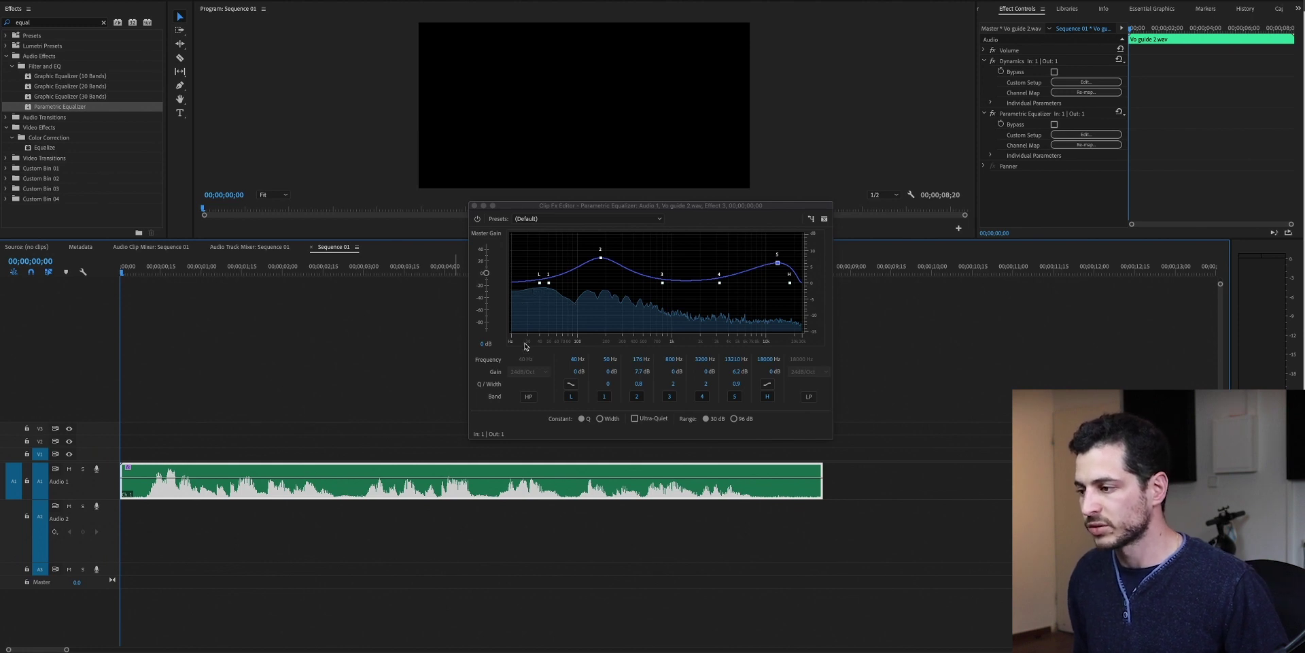
Enable the equalizer's high-pass filter with a 24 dB/Oct slope and play the clip to hear the low-end cut
click(529, 397)
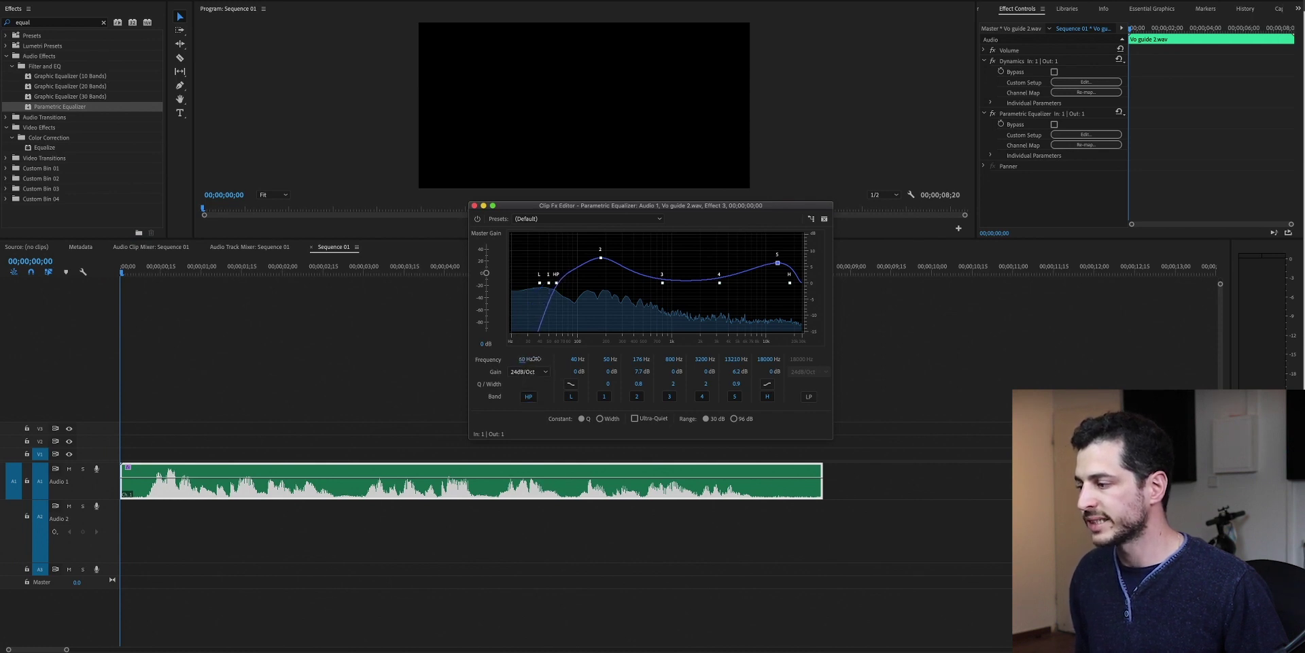
key(space)
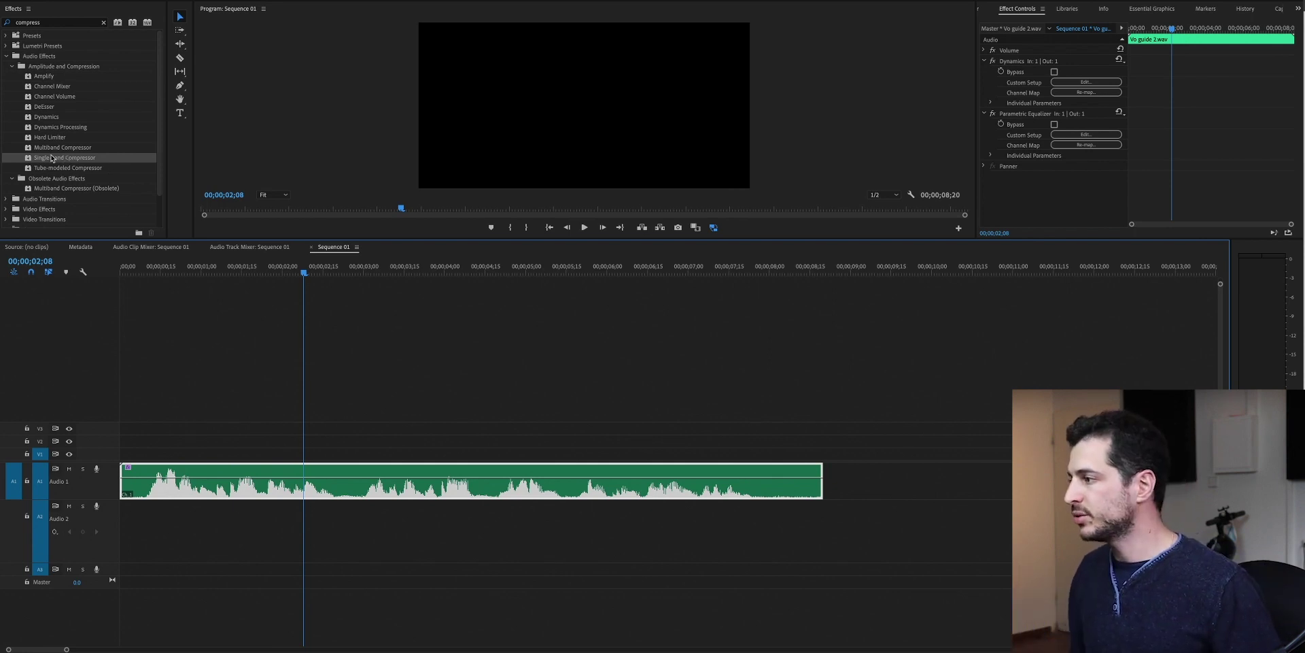
Find the effects matching "compress", apply the Single-band Compressor to the voice-over clip, and open its custom setup
drag(49, 157, 461, 479)
click(1065, 188)
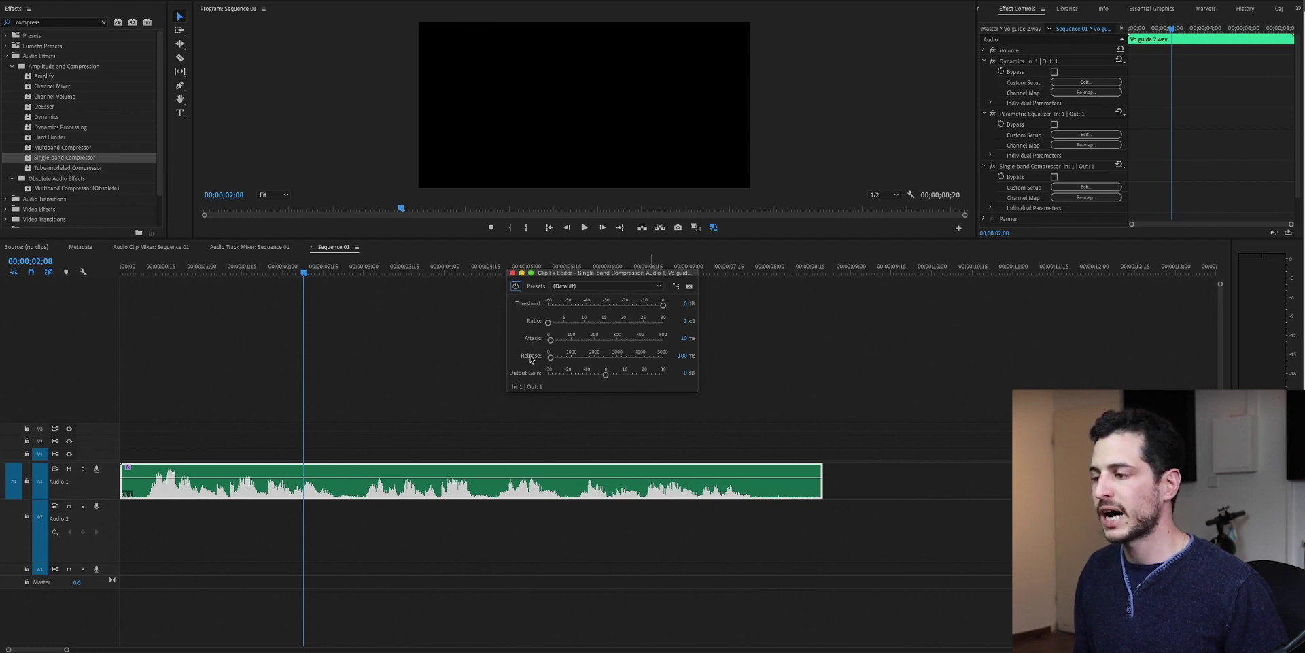
While playing the clip from the start, set the compressor to a 8.9:1 ratio, -14.4 dB threshold and 5.5 dB output gain, then close its editor
key(Home)
key(space)
drag(547, 322, 580, 322)
drag(662, 304, 637, 305)
click(83, 282)
key(space)
drag(606, 373, 616, 374)
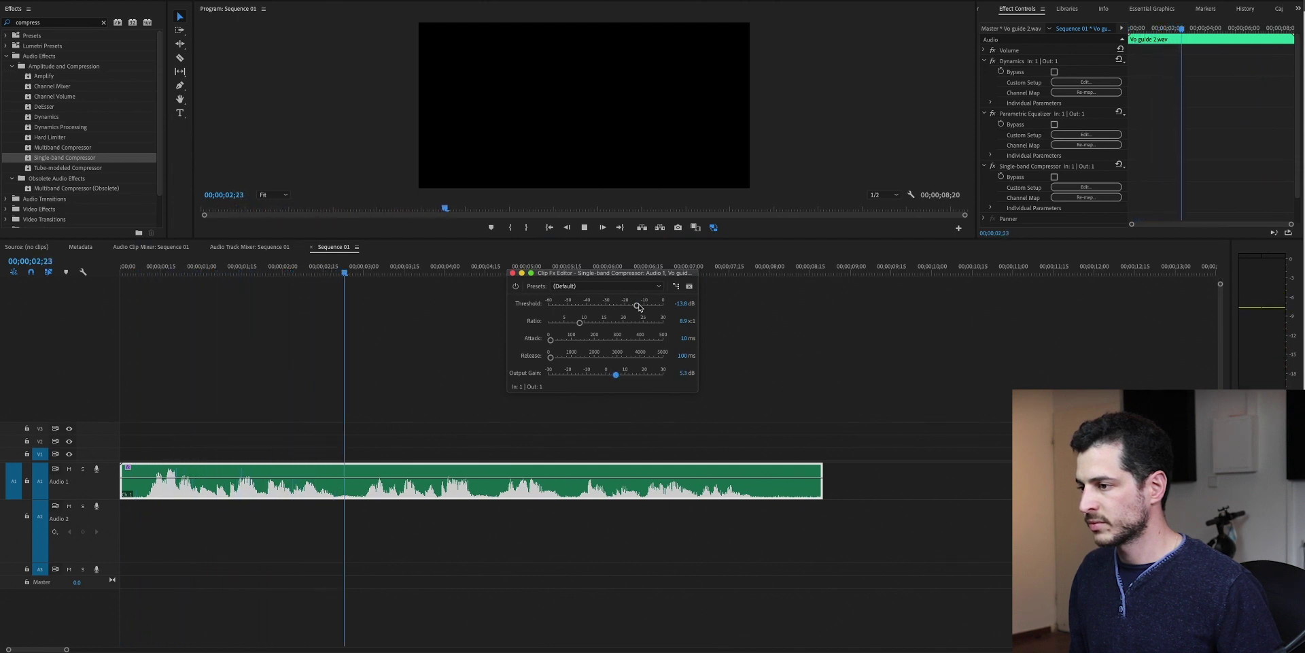
drag(637, 305, 639, 306)
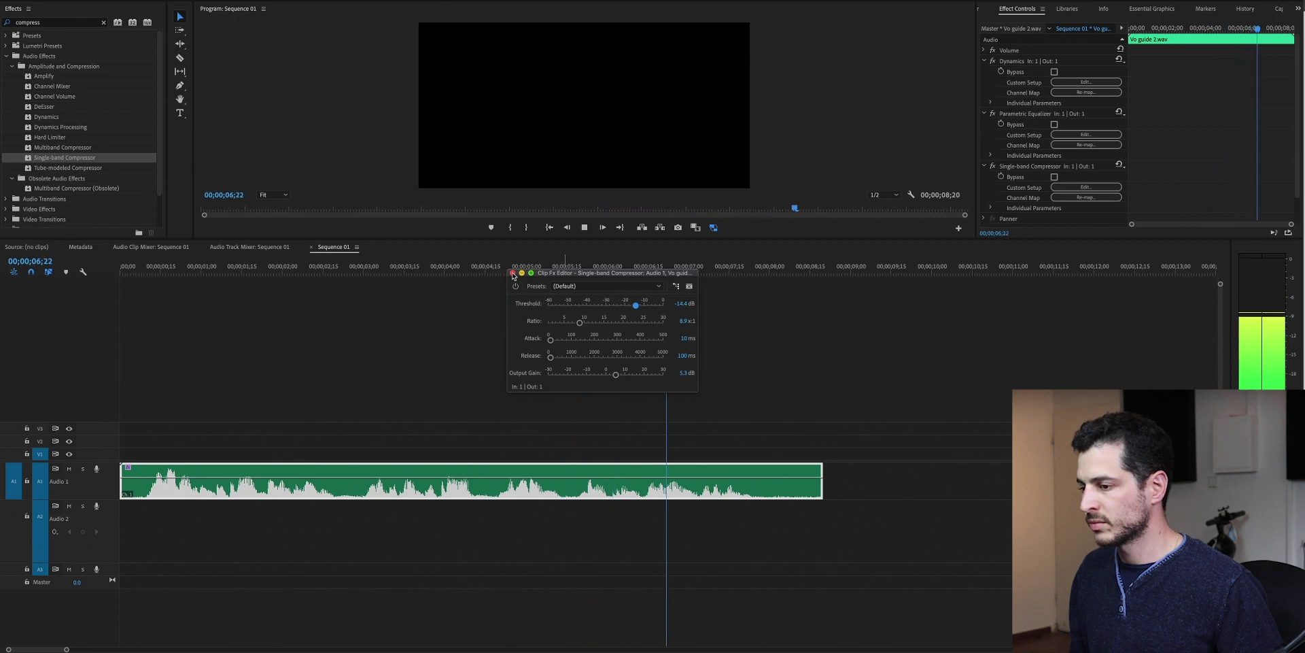
key(space)
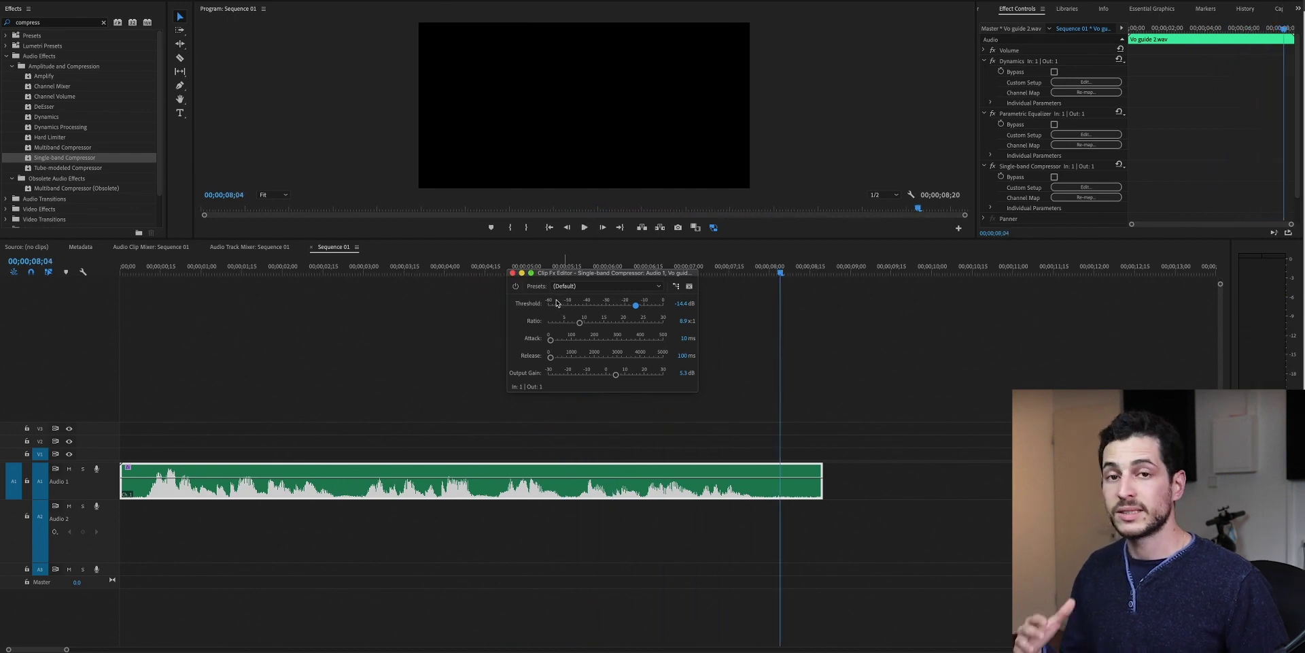
click(513, 273)
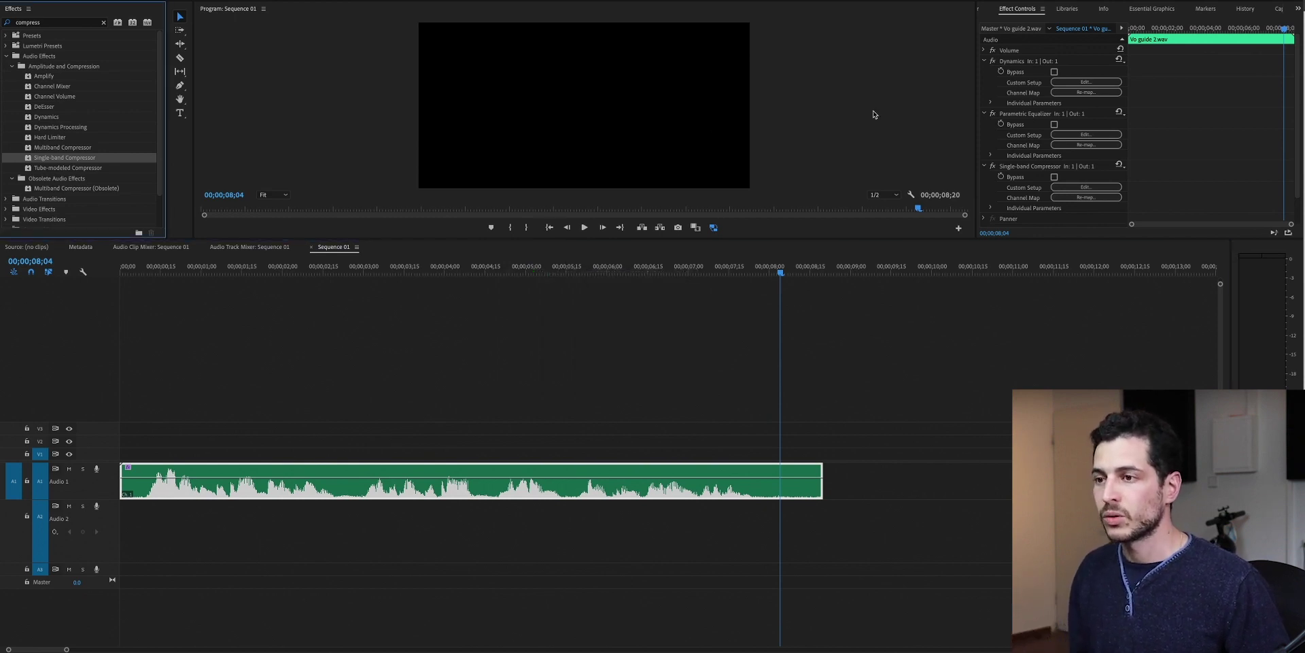
Reopen the Dynamics setup and, while playing the clip from the start, set the expander to a -20.8 dB threshold and 1.8 ratio
click(1082, 82)
click(150, 272)
drag(140, 272, 107, 270)
key(space)
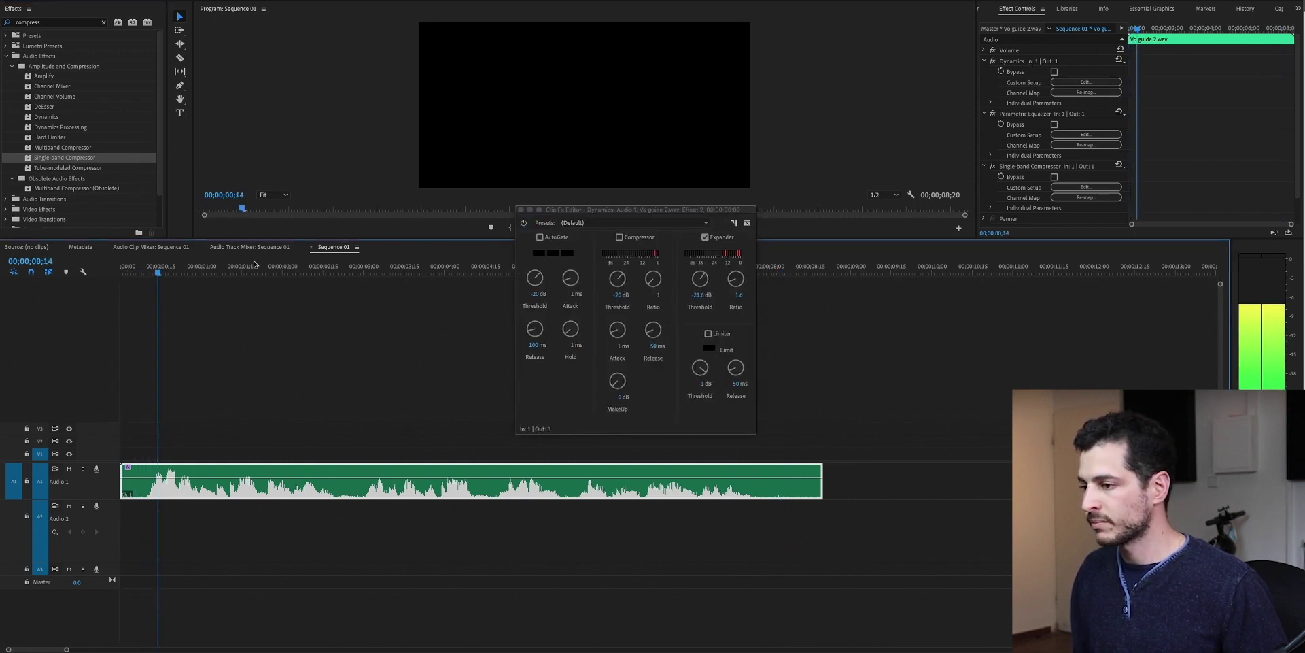
drag(736, 281, 702, 281)
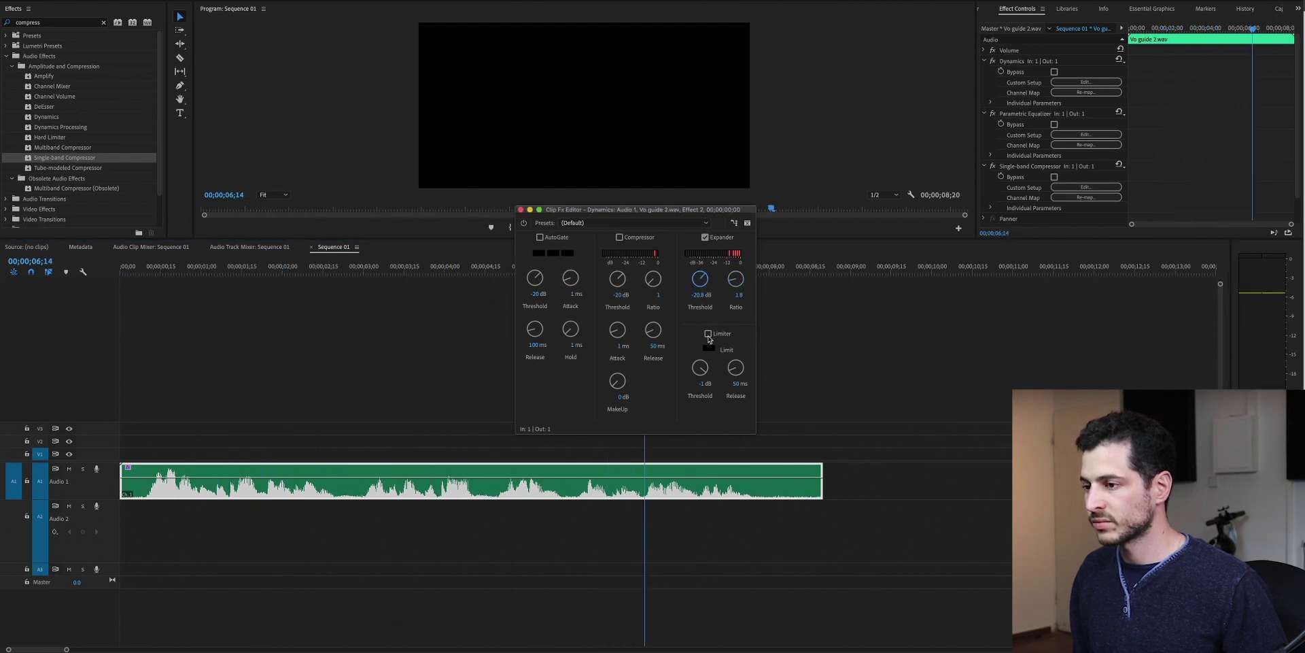
key(space)
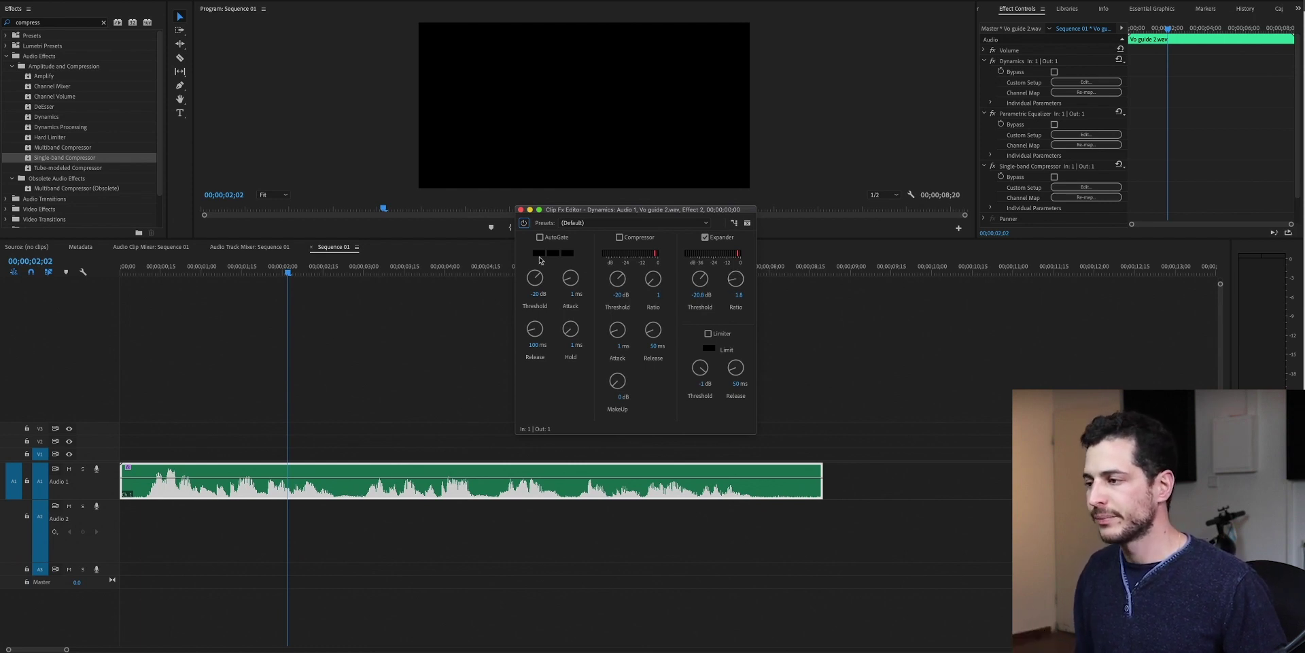
click(522, 210)
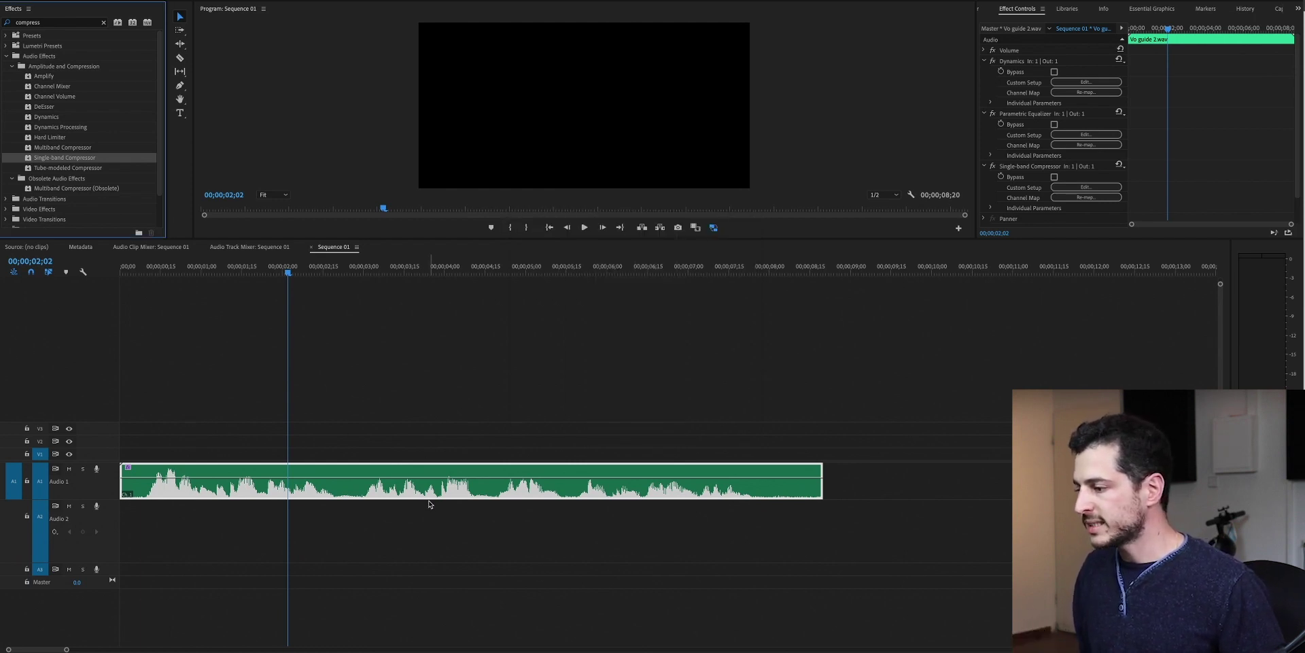
Duplicate the voice-over clip onto Audio 2 without the added effects, solo that track, and play it from the start
drag(430, 491, 109, 529)
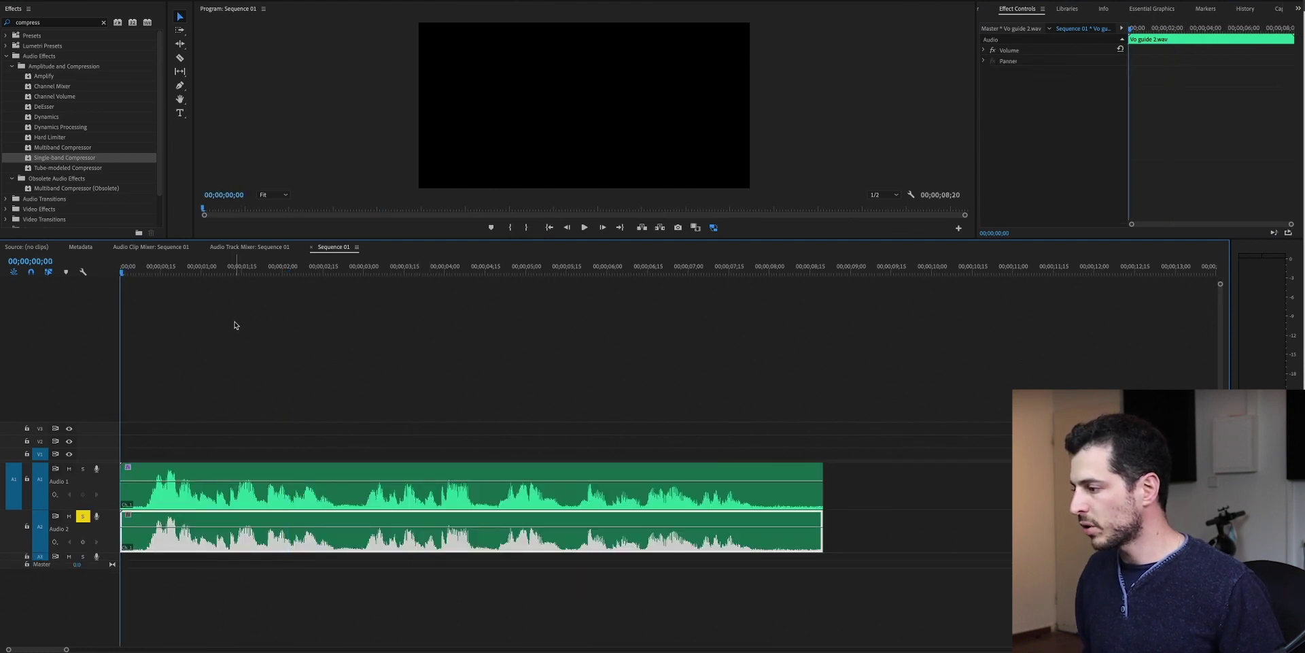
key(space)
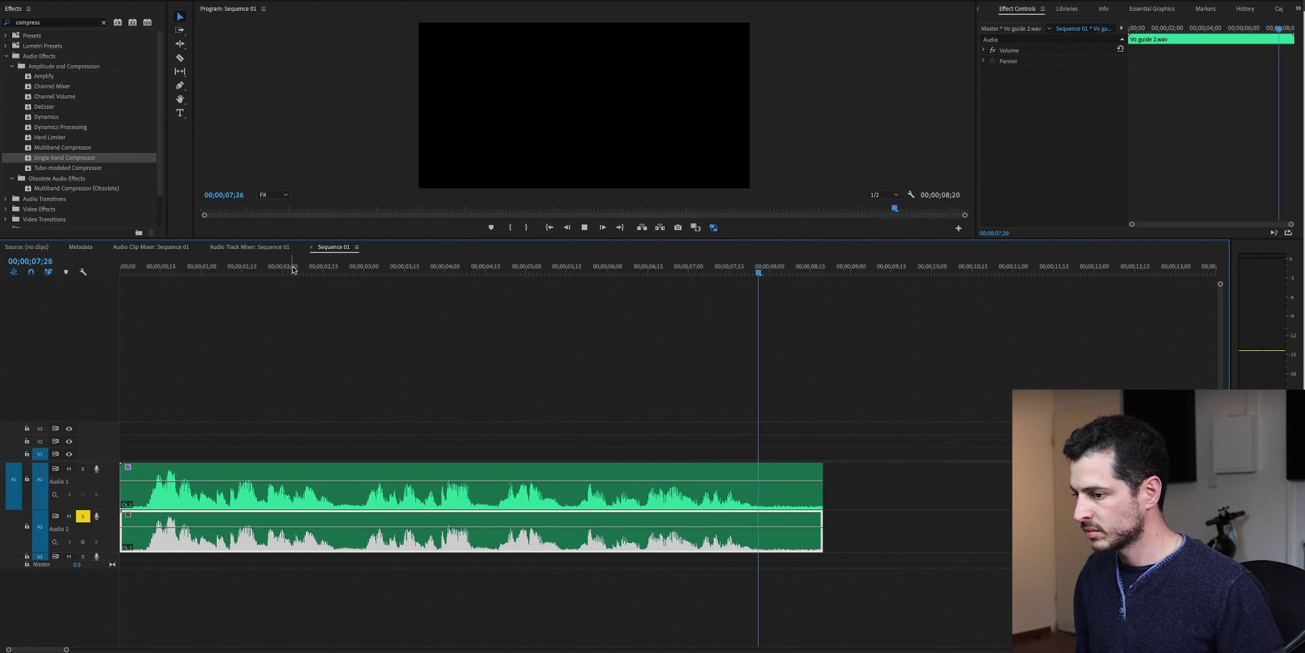
Return the playhead to the start and play the processed clip with only Audio 1 soloed for comparison
drag(280, 269, 2, 268)
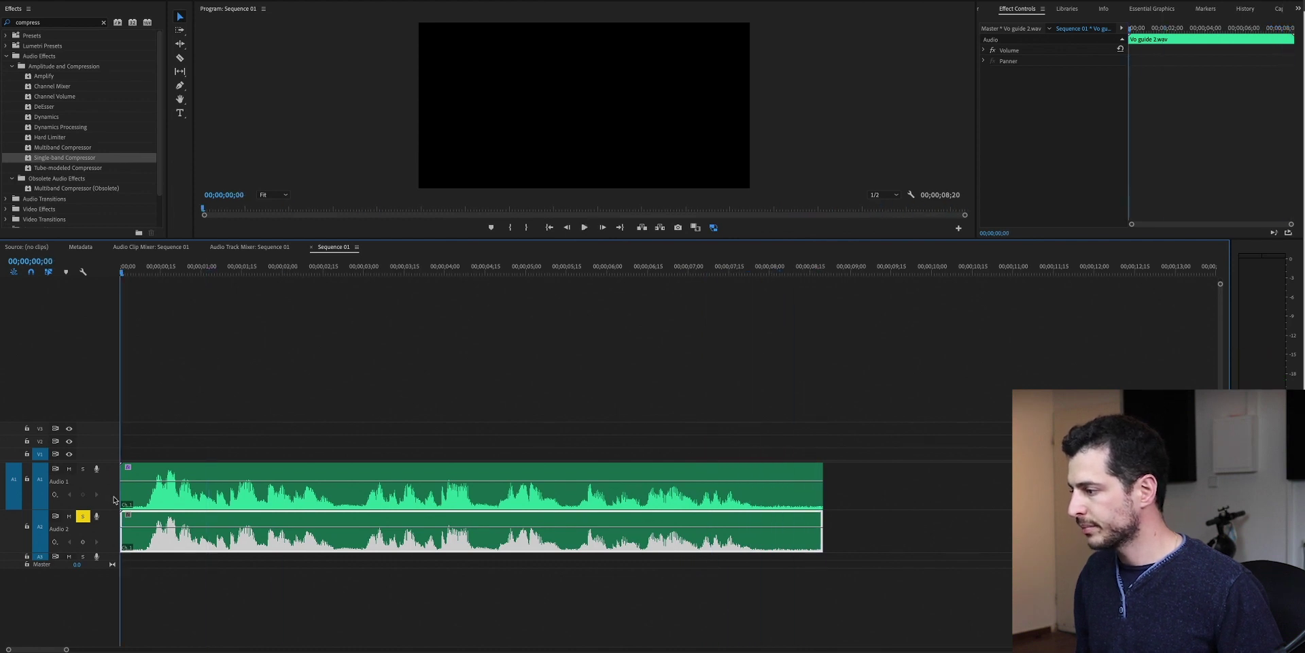
key(space)
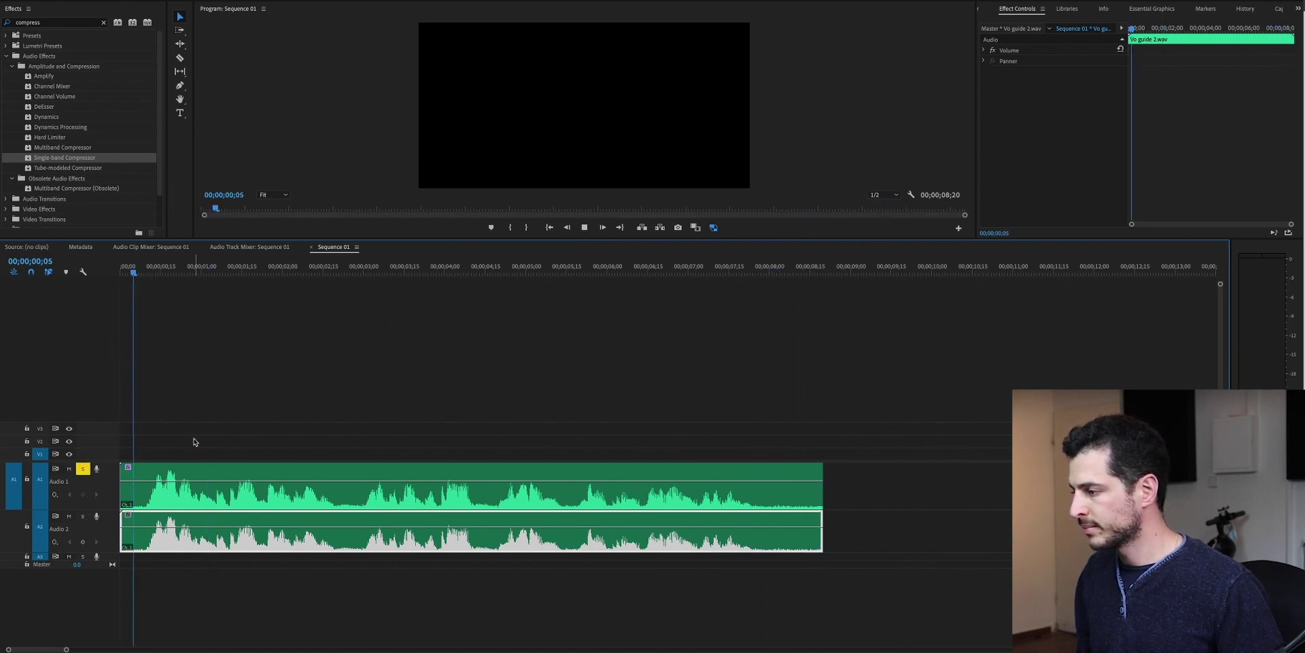